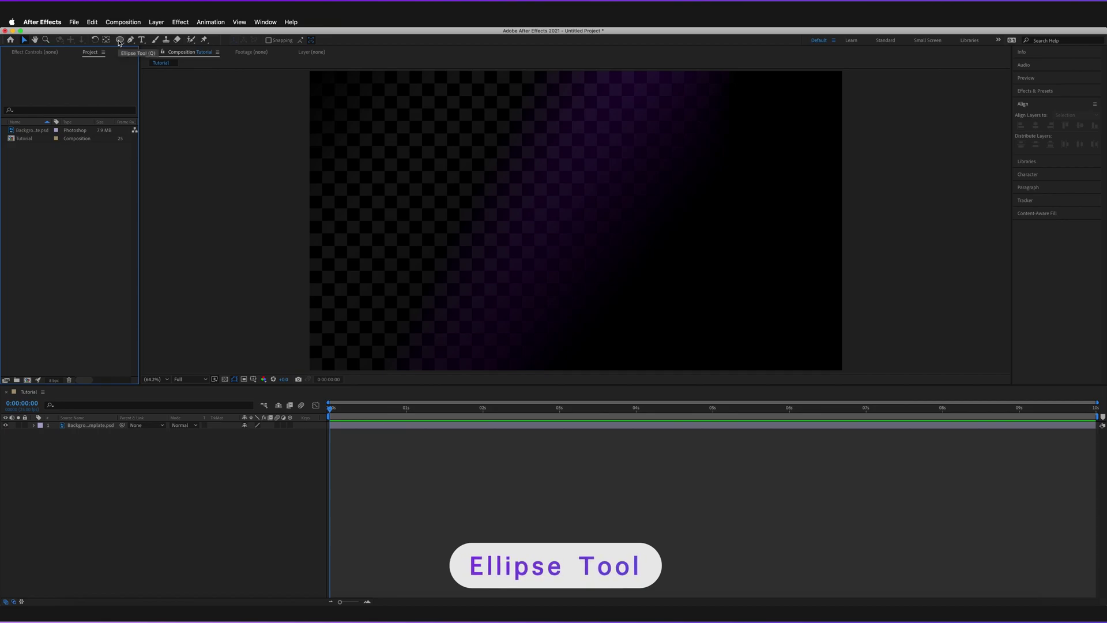
Draw a small purple circle in the composition with the Ellipse tool and move its anchor point to the circle's centre.
key(q)
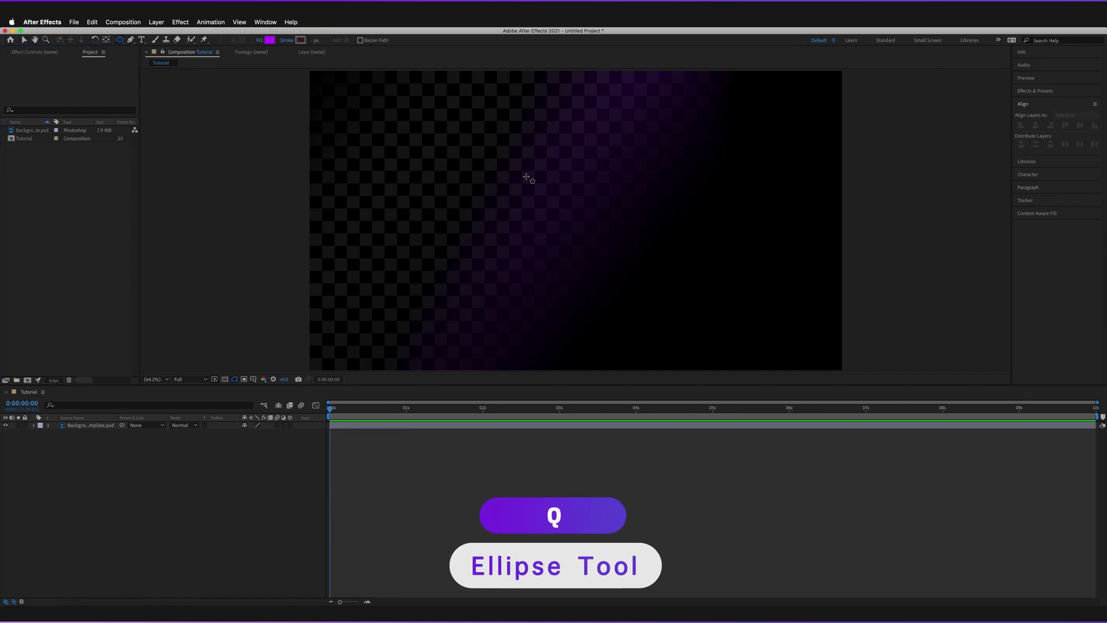
drag(436, 185, 475, 224)
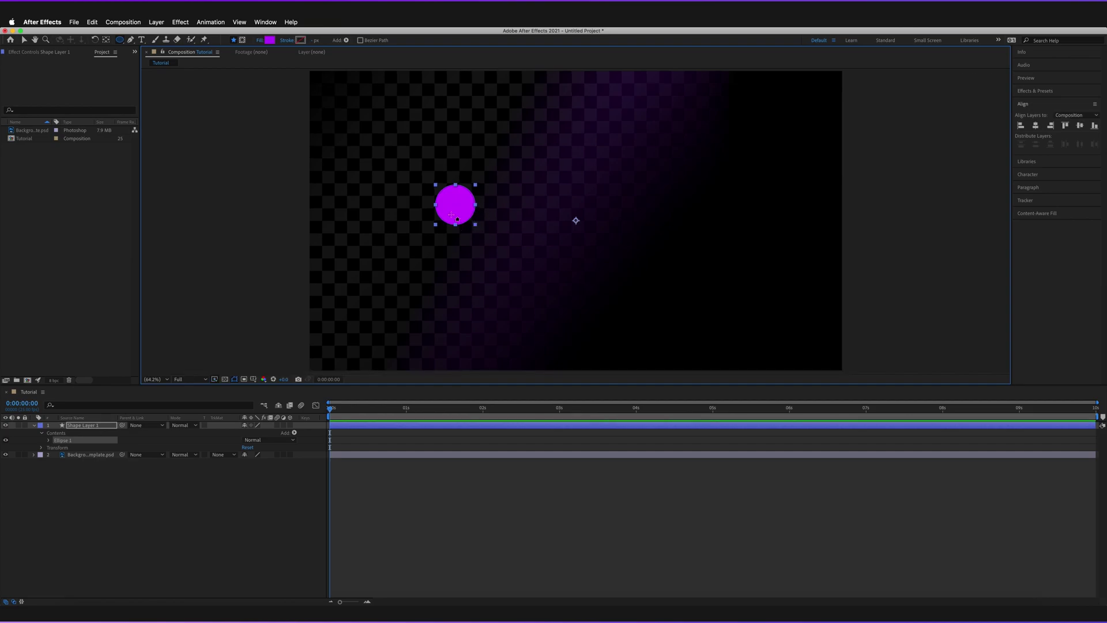
key(y)
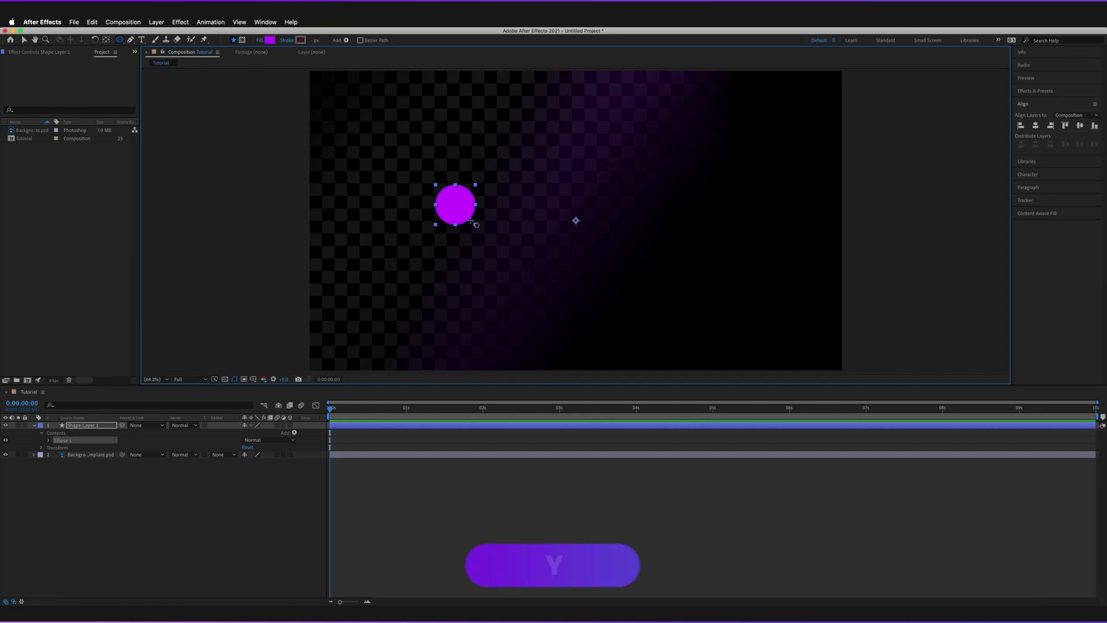
click(462, 485)
click(409, 425)
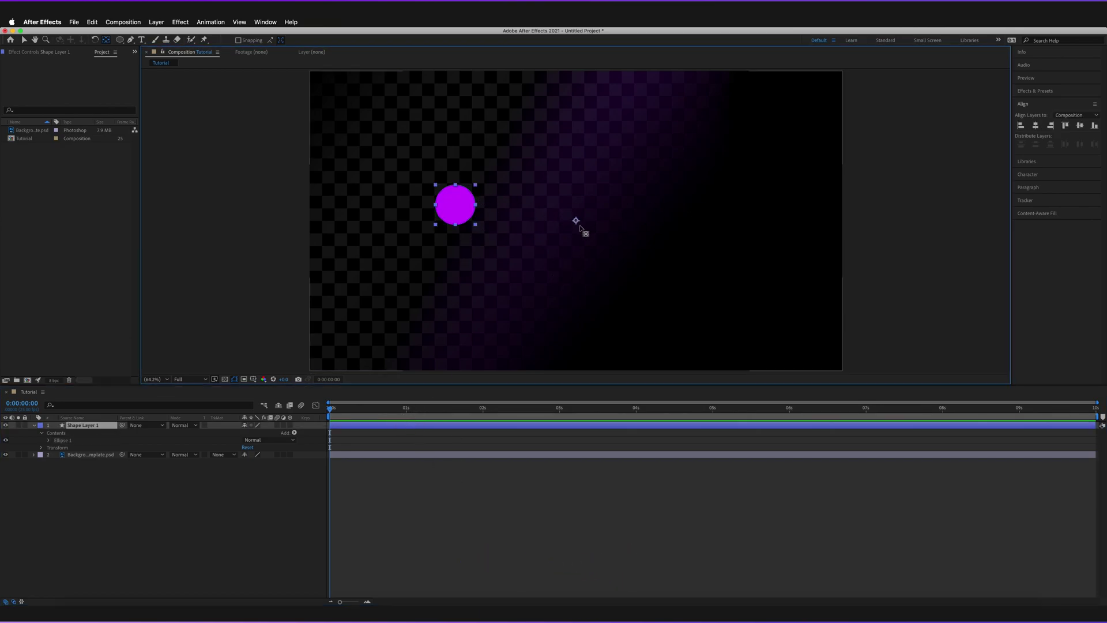
drag(575, 220, 456, 211)
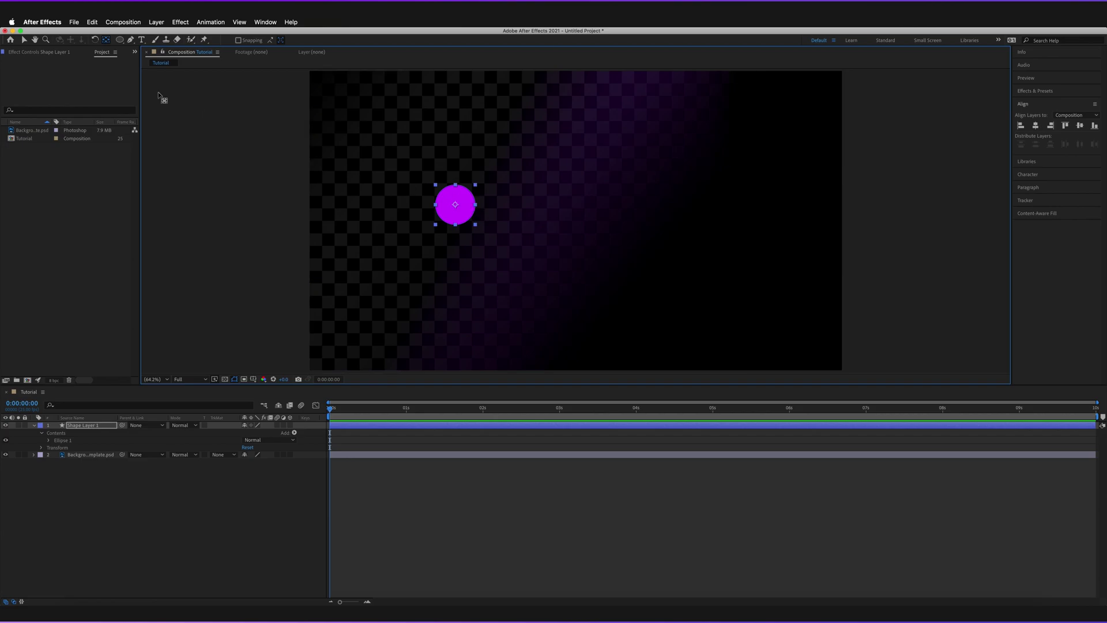
Centre the circle vertically in the composition and move it horizontally toward the left side of the frame.
click(24, 40)
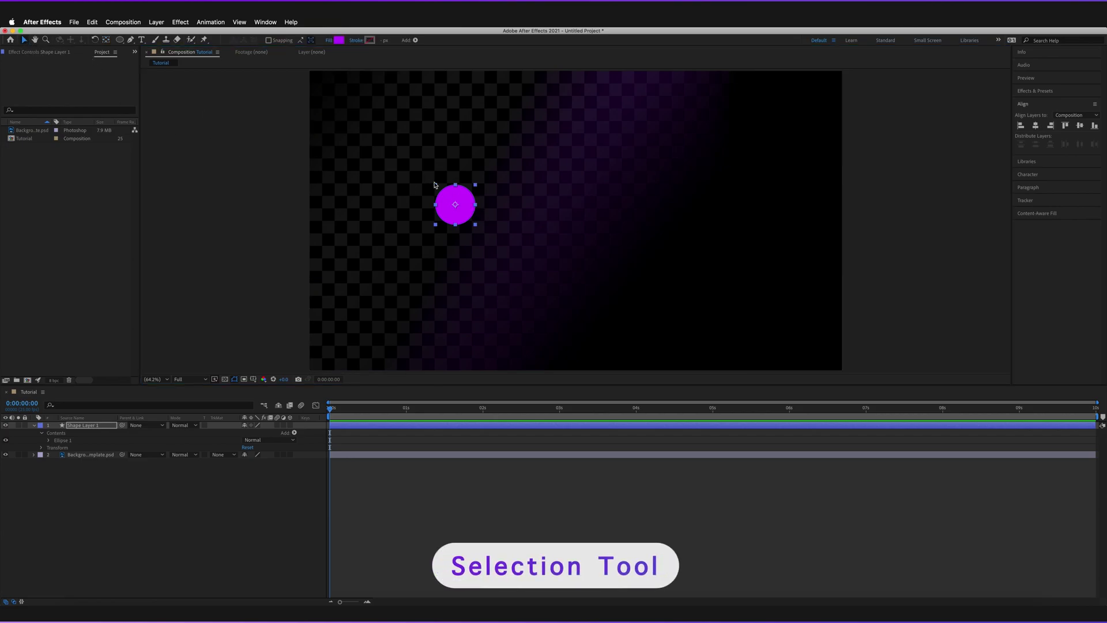
click(1080, 125)
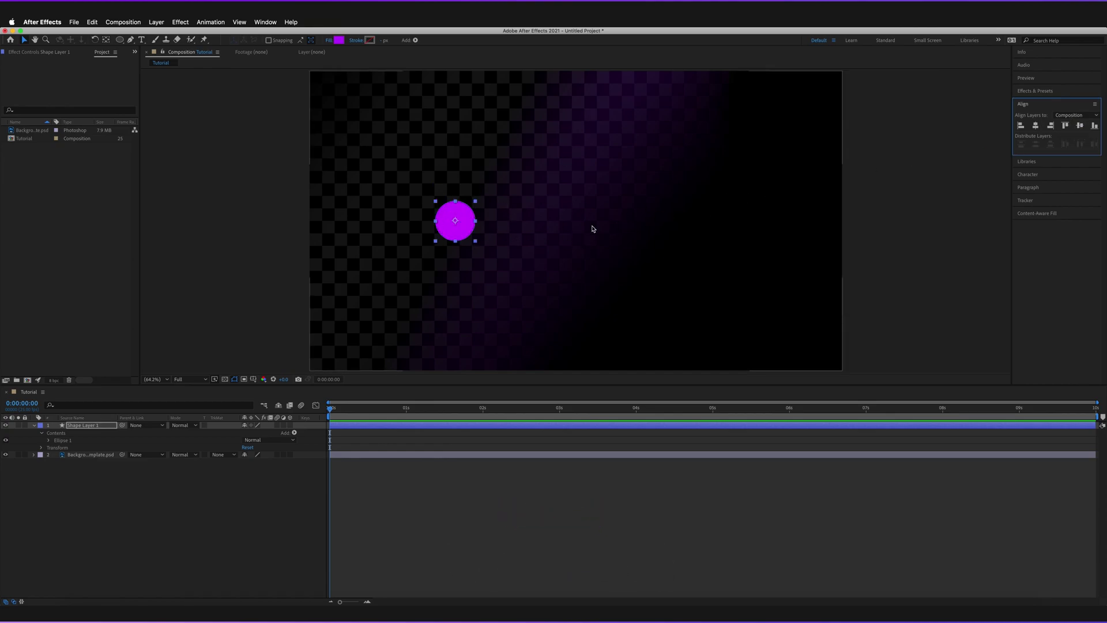
drag(467, 228, 420, 229)
key(shift)
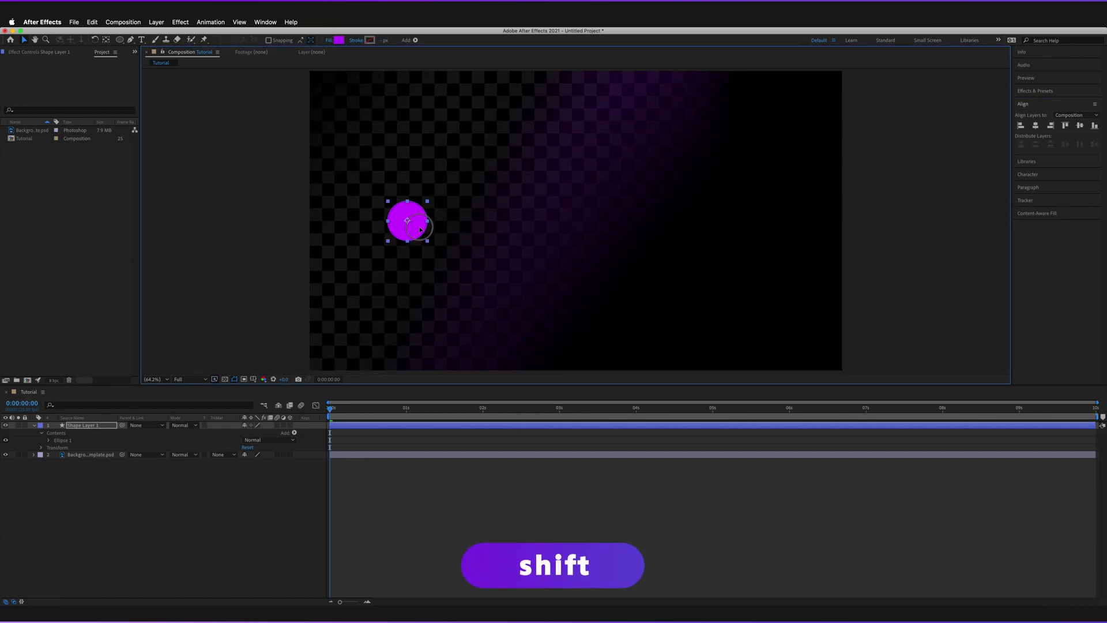
drag(420, 229, 418, 228)
Reveal the Position property of Shape Layer 1 and set its first keyframe at 0:00:00:00.
click(113, 428)
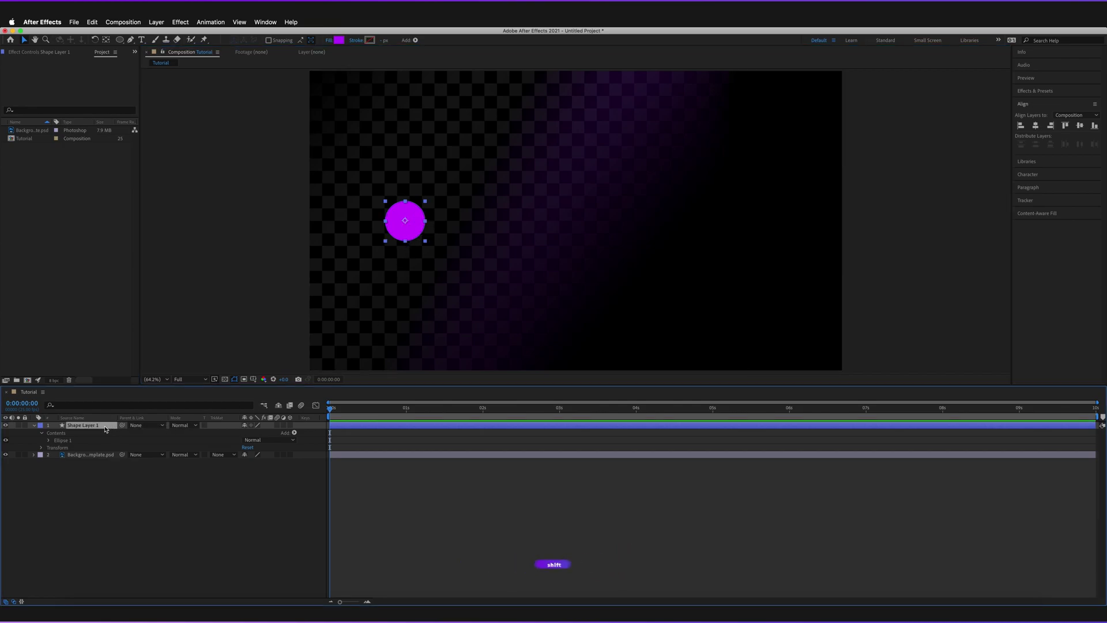
key(p)
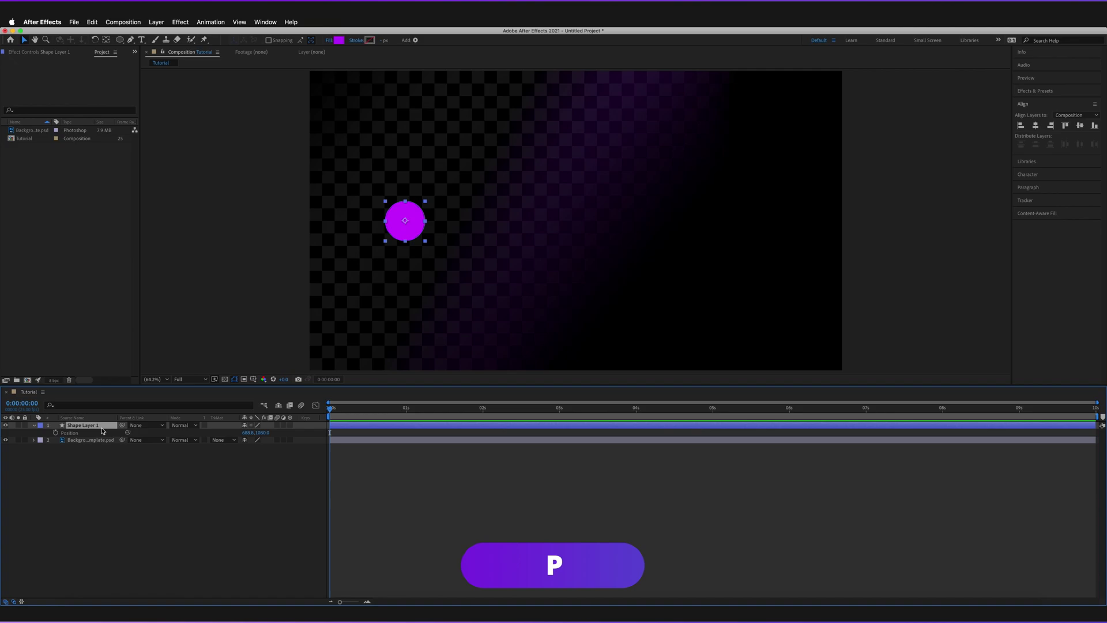
click(55, 433)
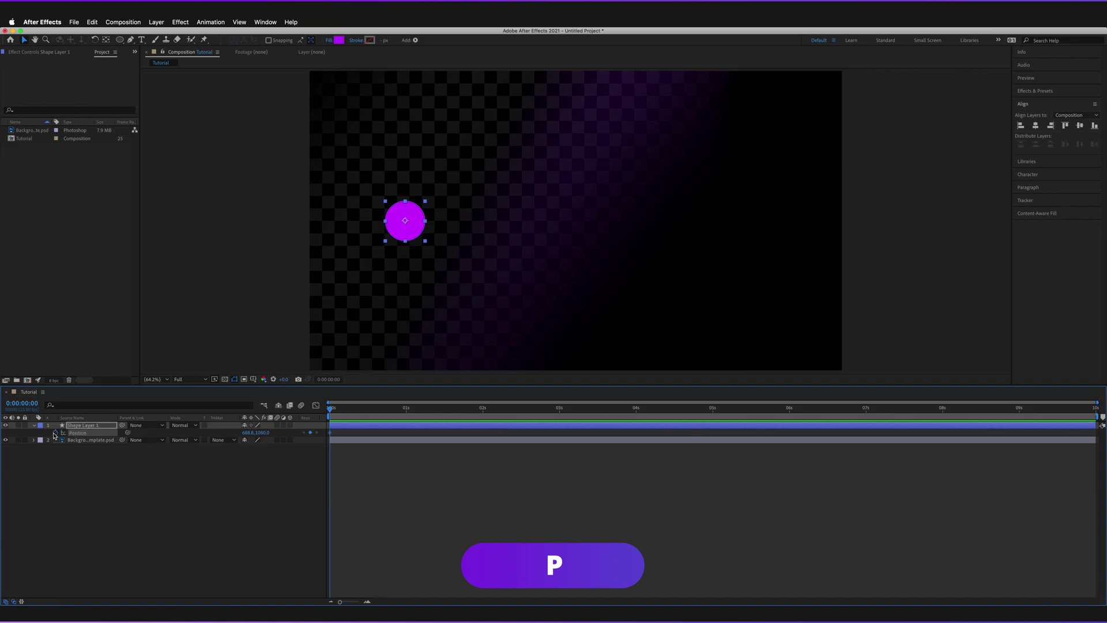
Add a second Position keyframe at 0:00:00:17 with the circle moved horizontally to the right side, at about X 3013.
click(379, 410)
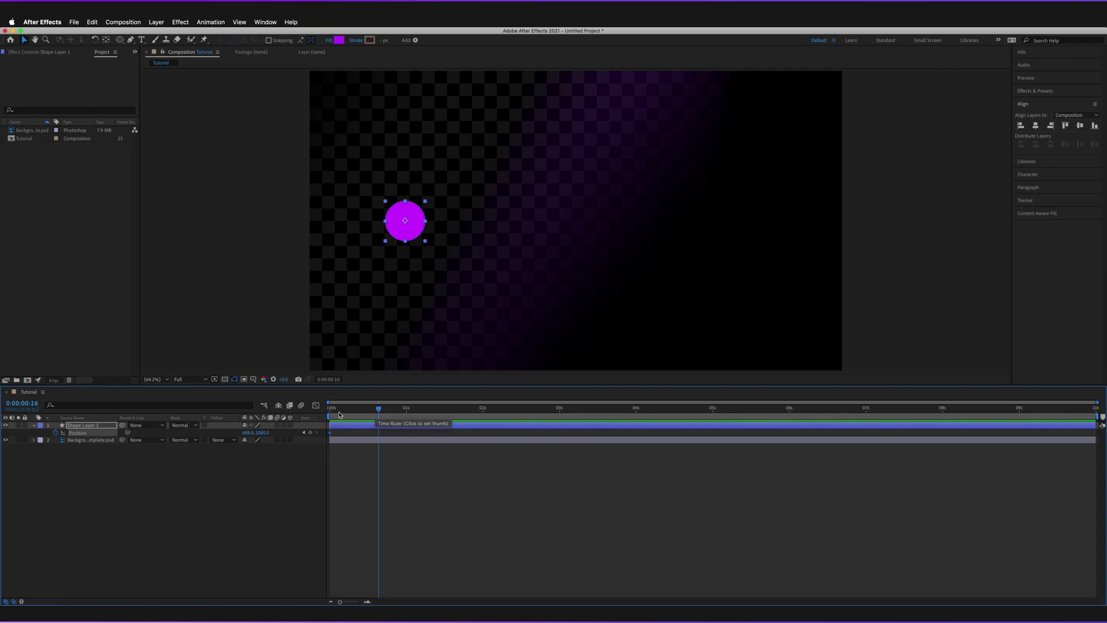
click(381, 410)
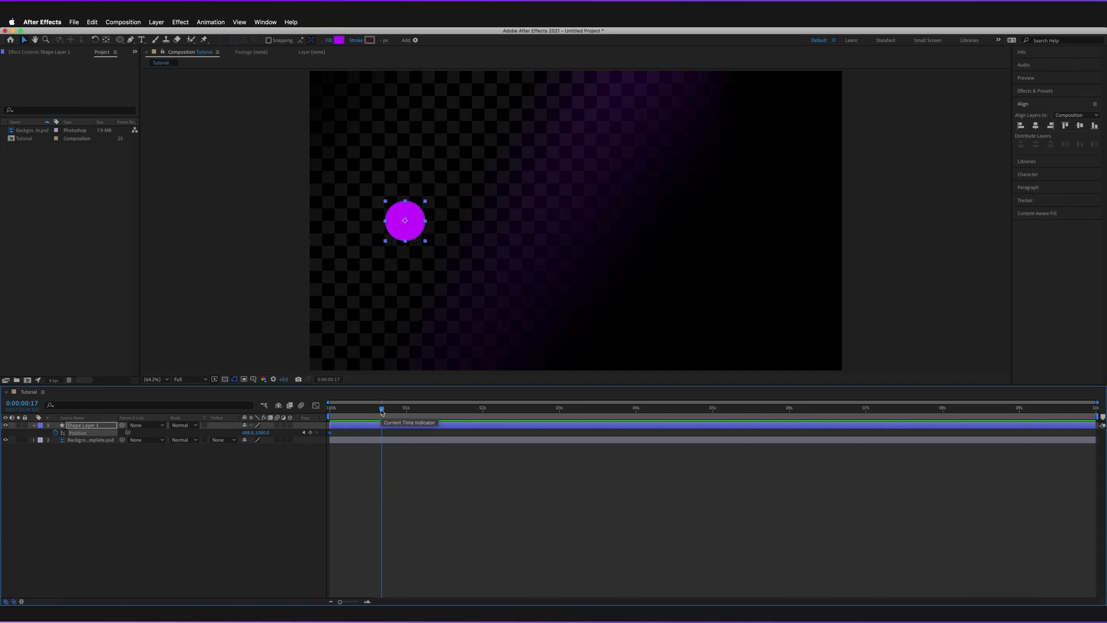
click(245, 433)
drag(245, 433, 422, 417)
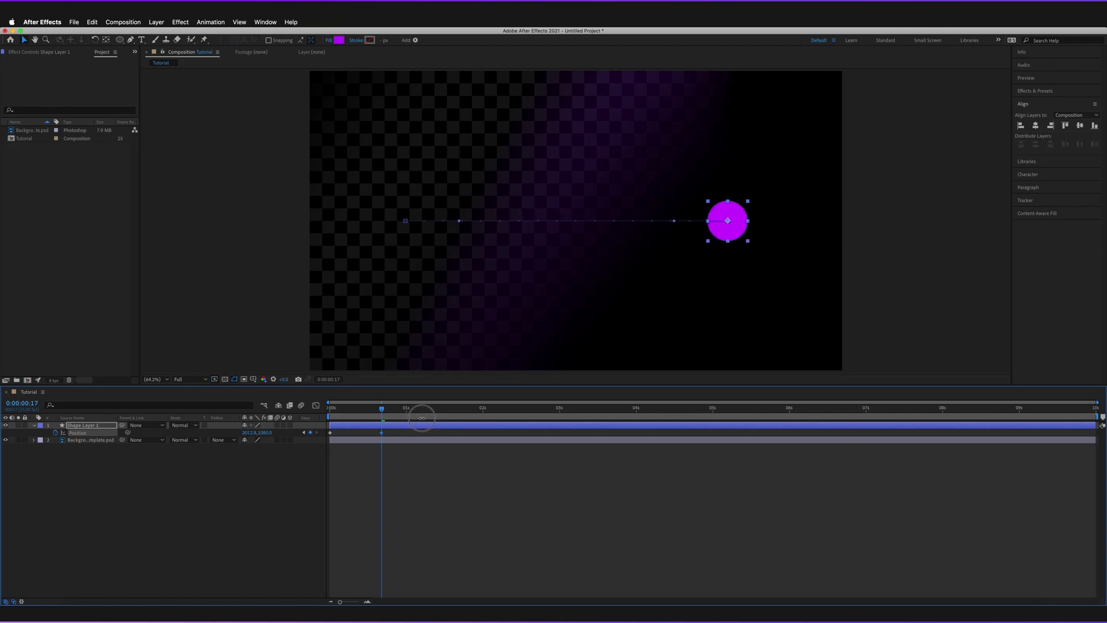
drag(422, 418, 422, 419)
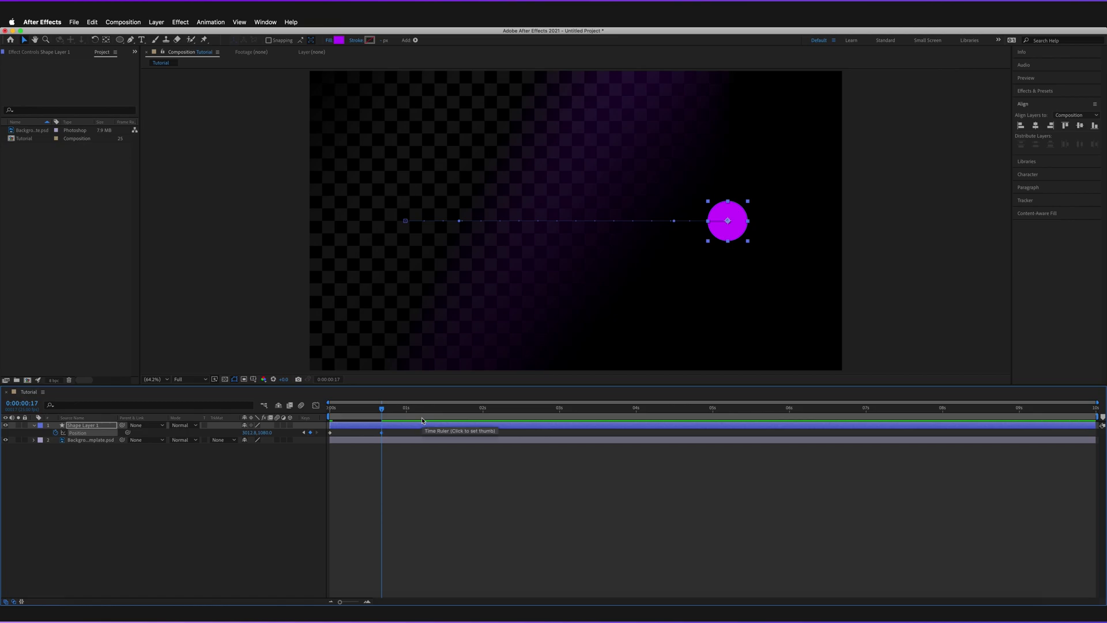
Copy the first Position keyframe to 0:00:01:08 and apply Easy Ease to all three Position keyframes.
drag(384, 410, 433, 410)
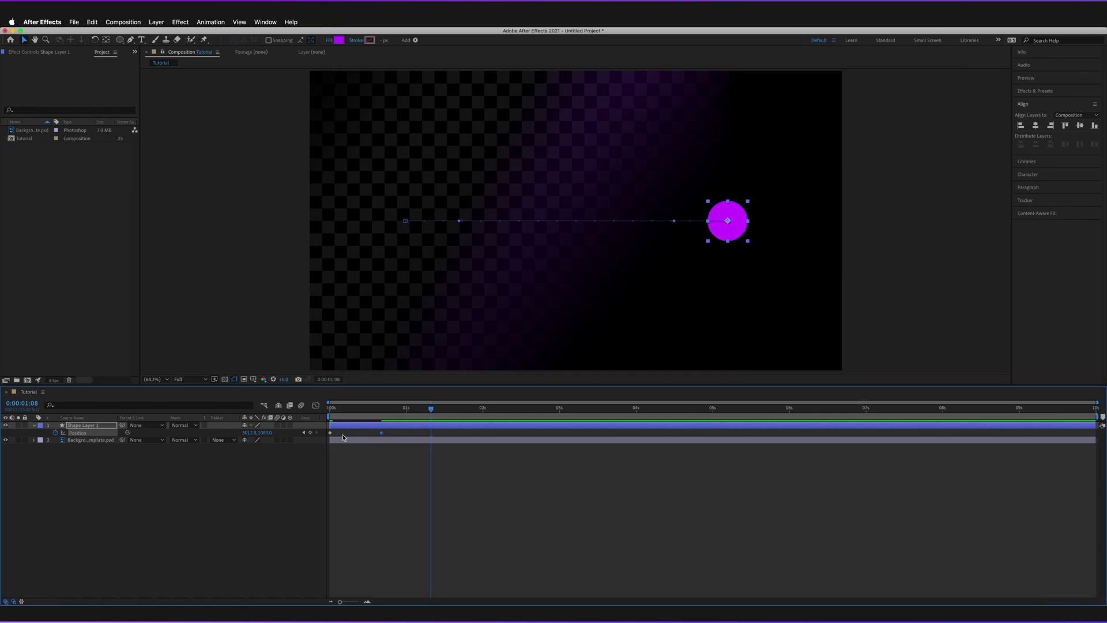
mouse_move(330, 435)
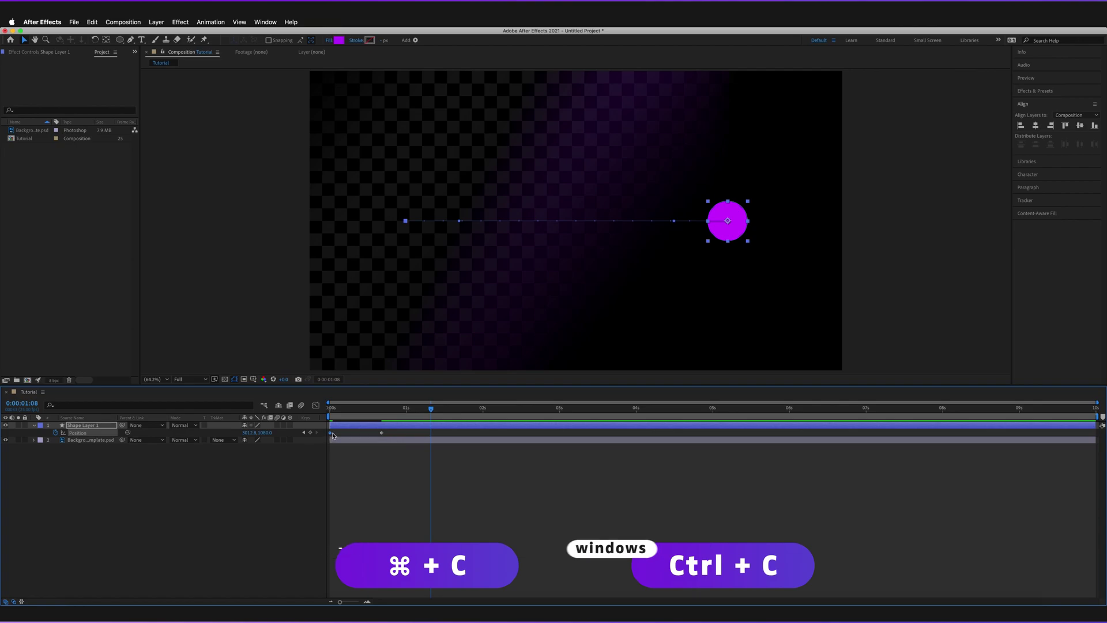
key(super+v)
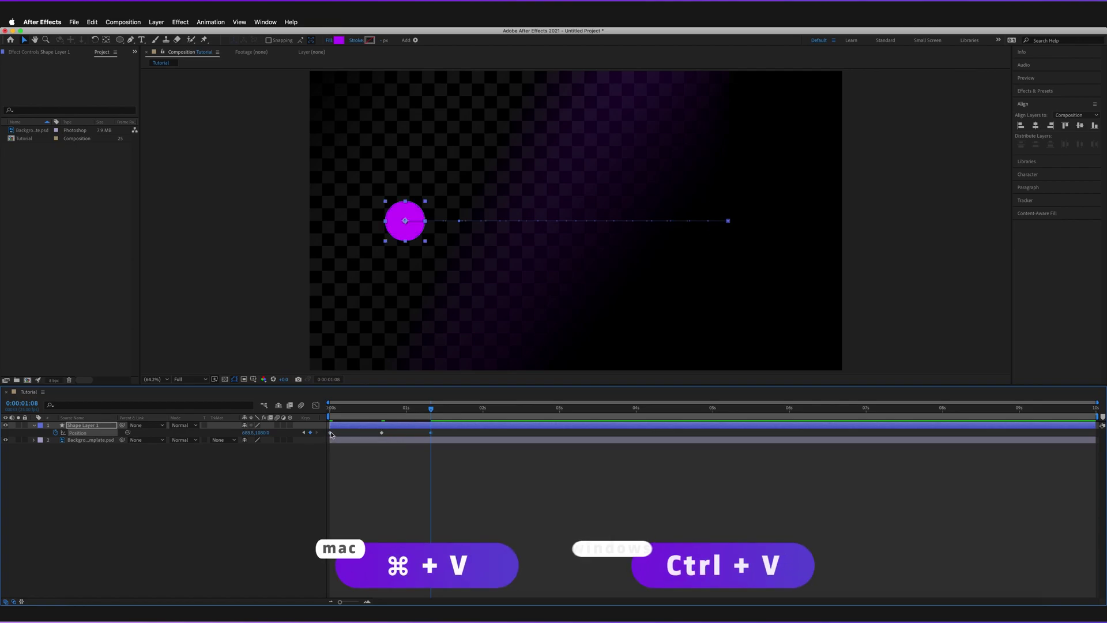
drag(443, 431, 325, 434)
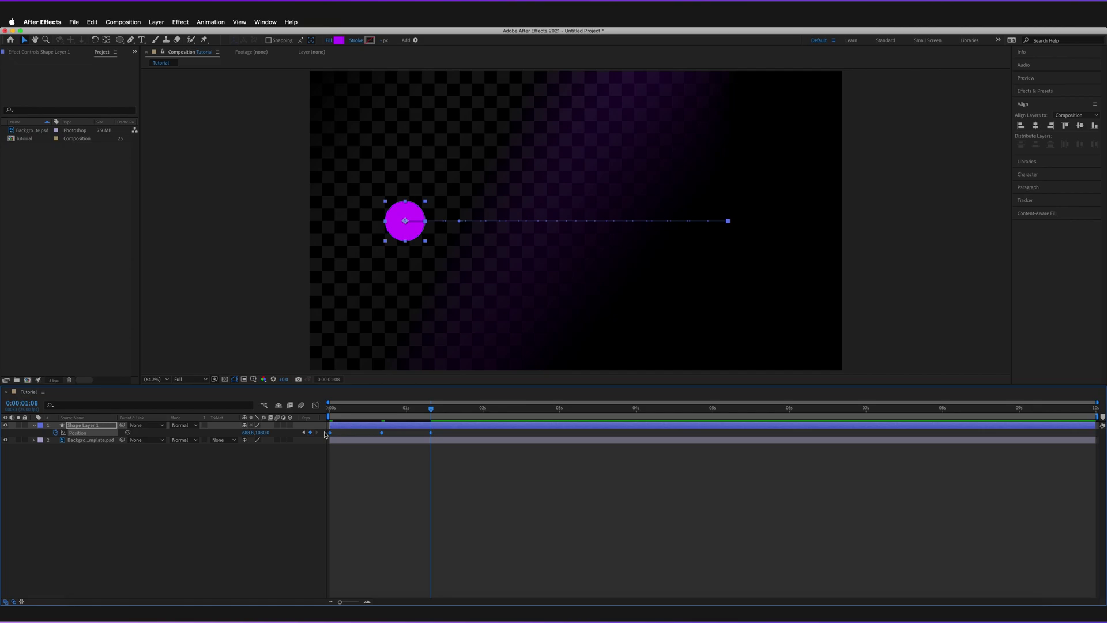
key(F9)
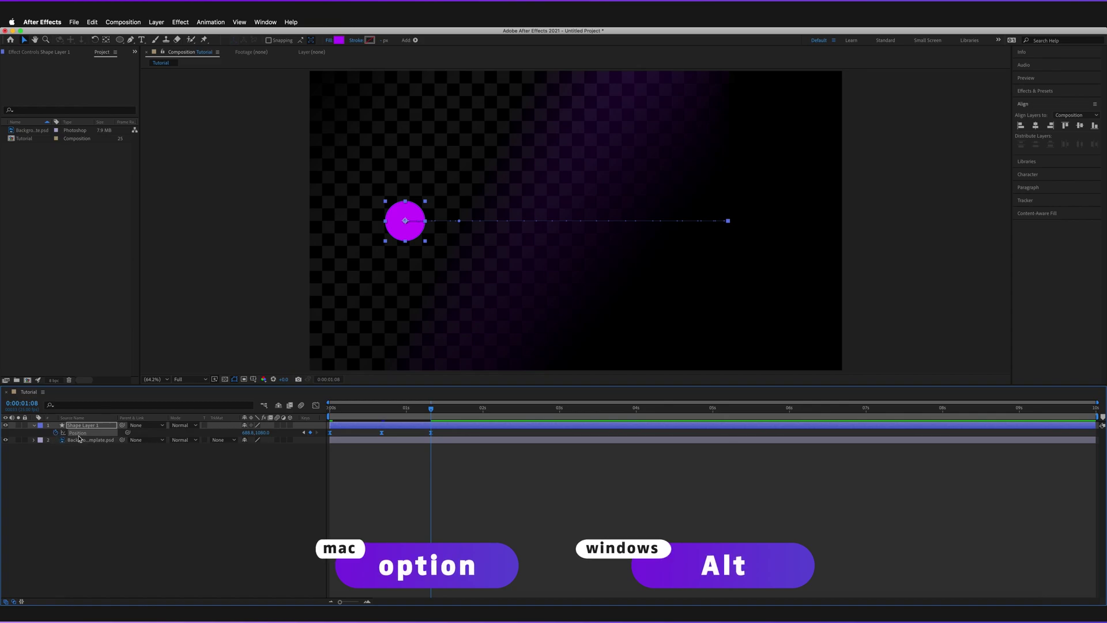
Add the expression loopOut(); to the Position property of Shape Layer 1.
alt+click(56, 433)
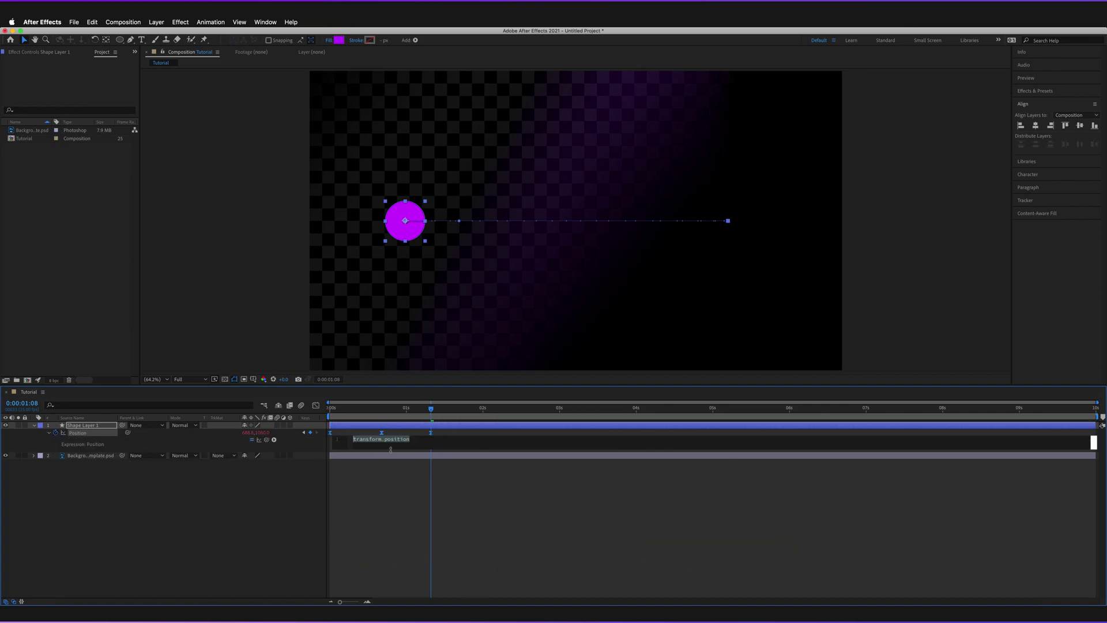
text(loop)
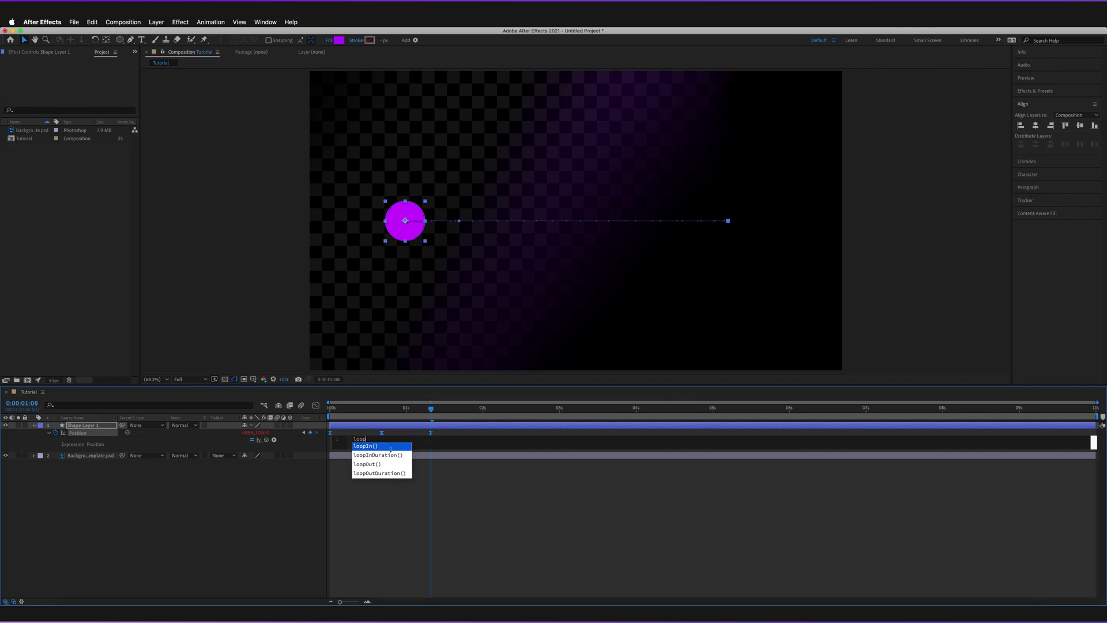
text(O)
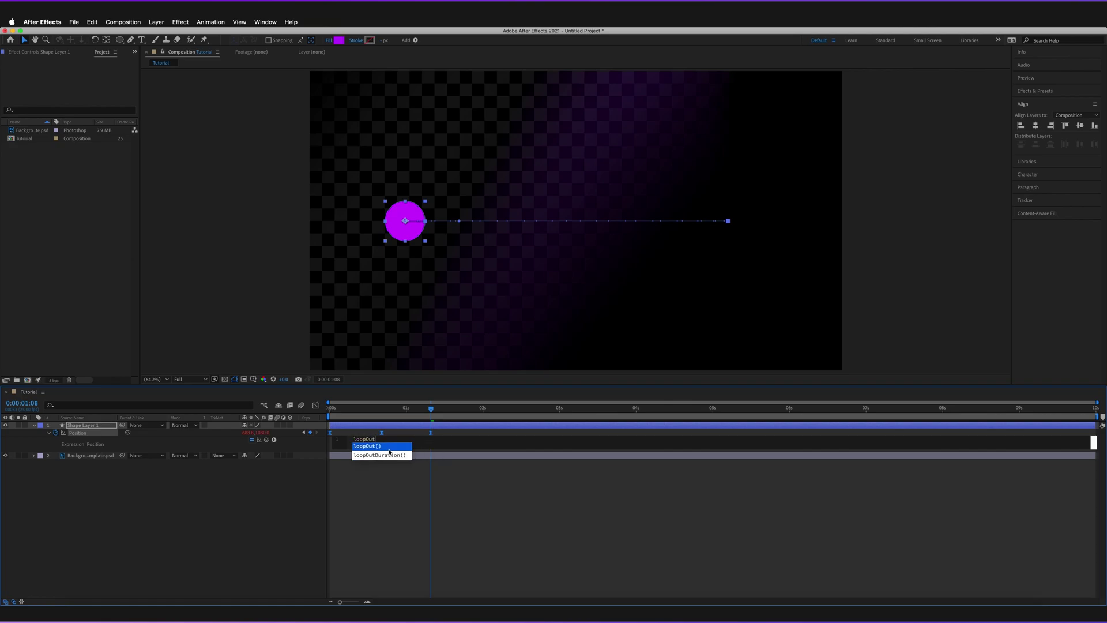
text(ut)
click(383, 448)
text(;)
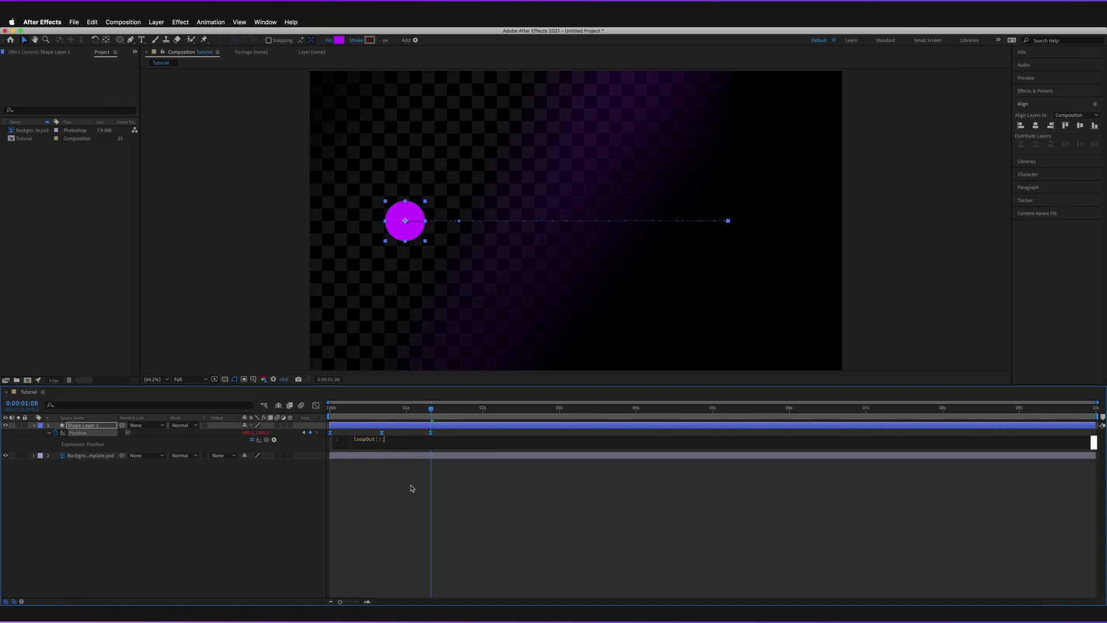
click(469, 546)
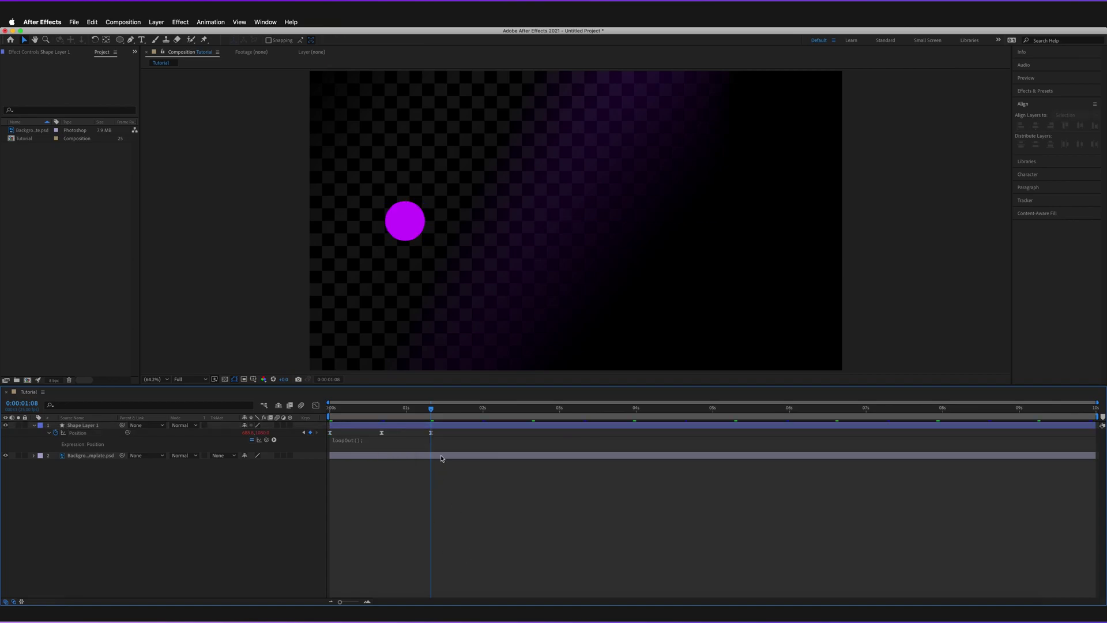
Play back the looping circle animation from the start of the timeline.
click(432, 433)
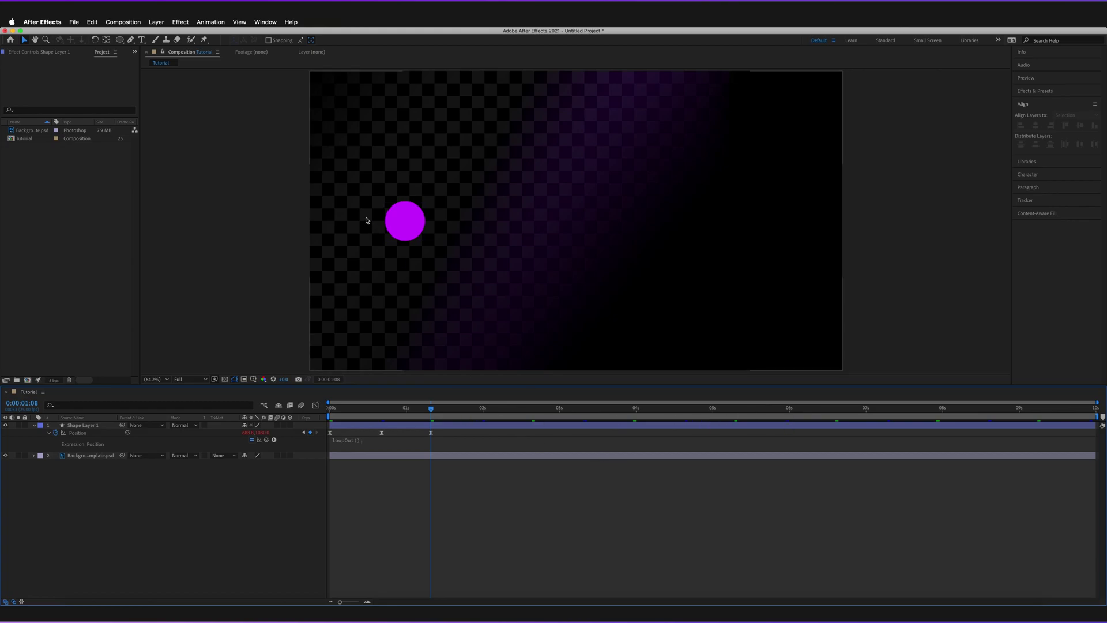
click(390, 428)
drag(431, 408, 323, 409)
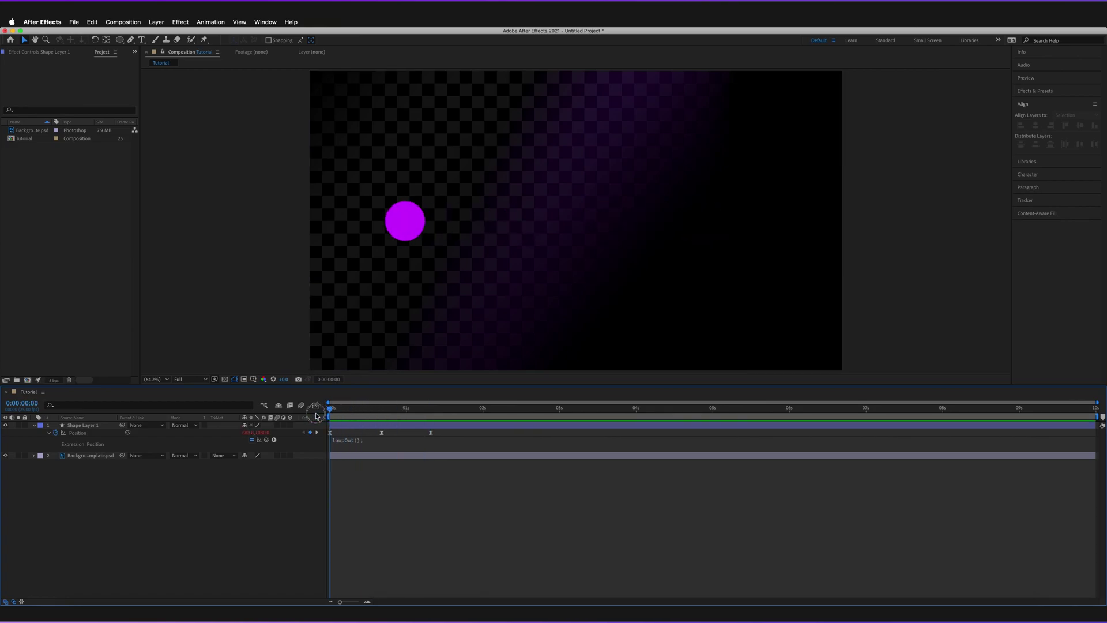
key(space)
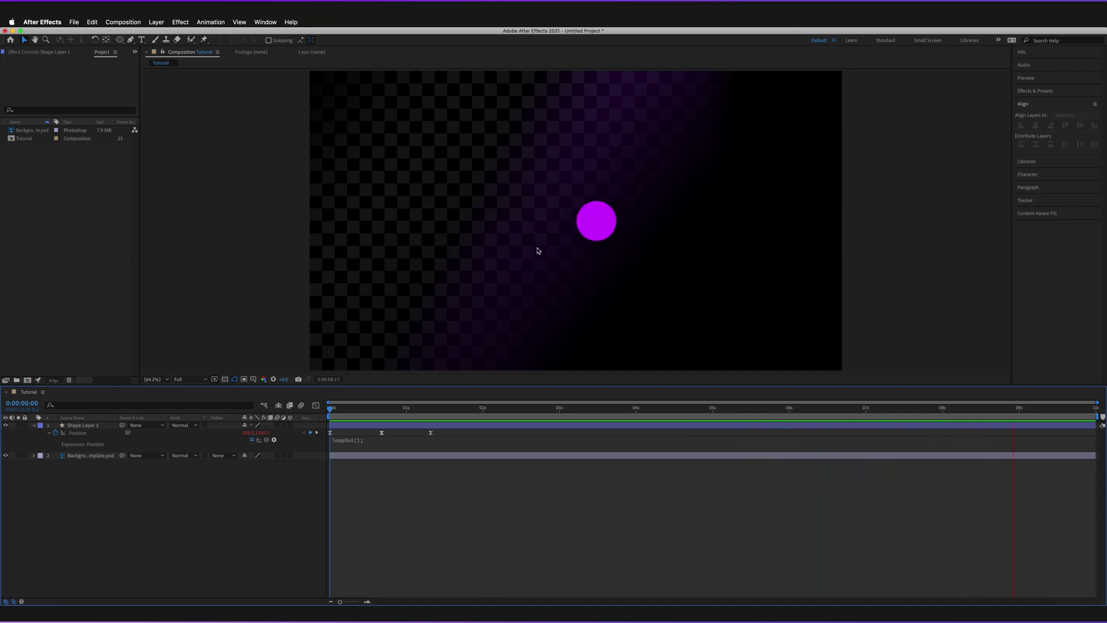
Go to 0:00:00:08 and enable motion blur for the composition and Shape Layer 1.
click(354, 407)
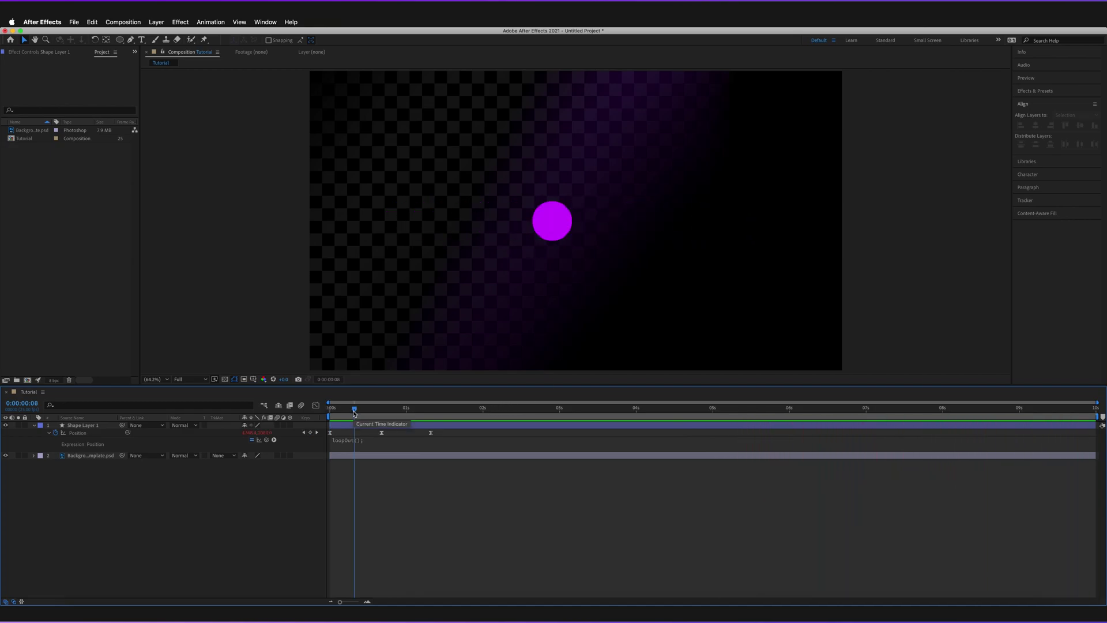
mouse_move(354, 411)
mouse_down()
mouse_move(332, 411)
mouse_move(354, 405)
mouse_up()
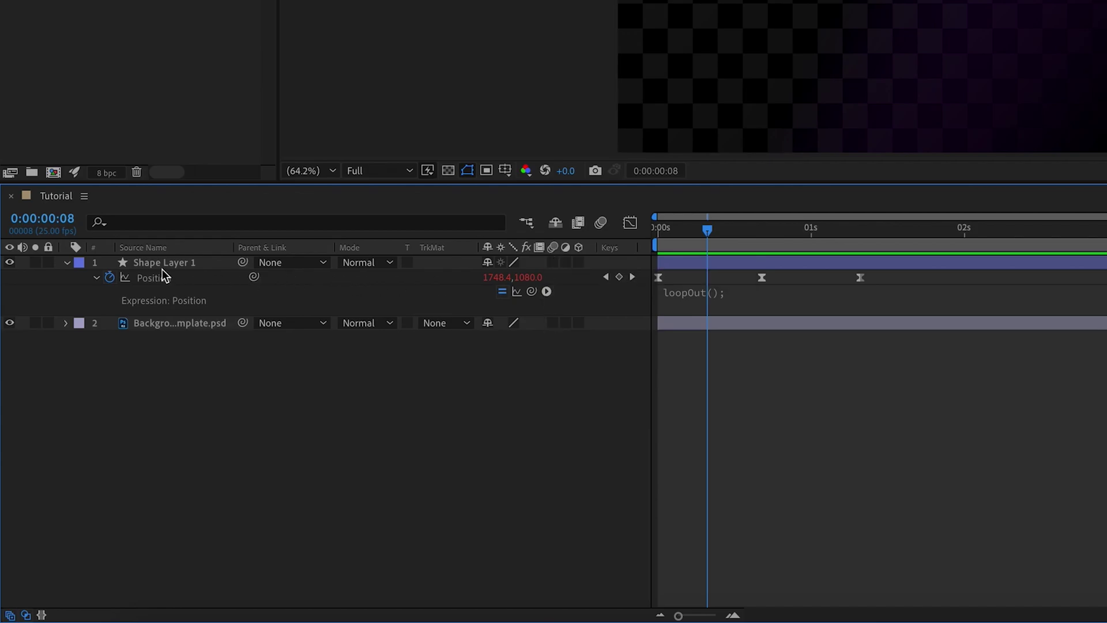
click(553, 262)
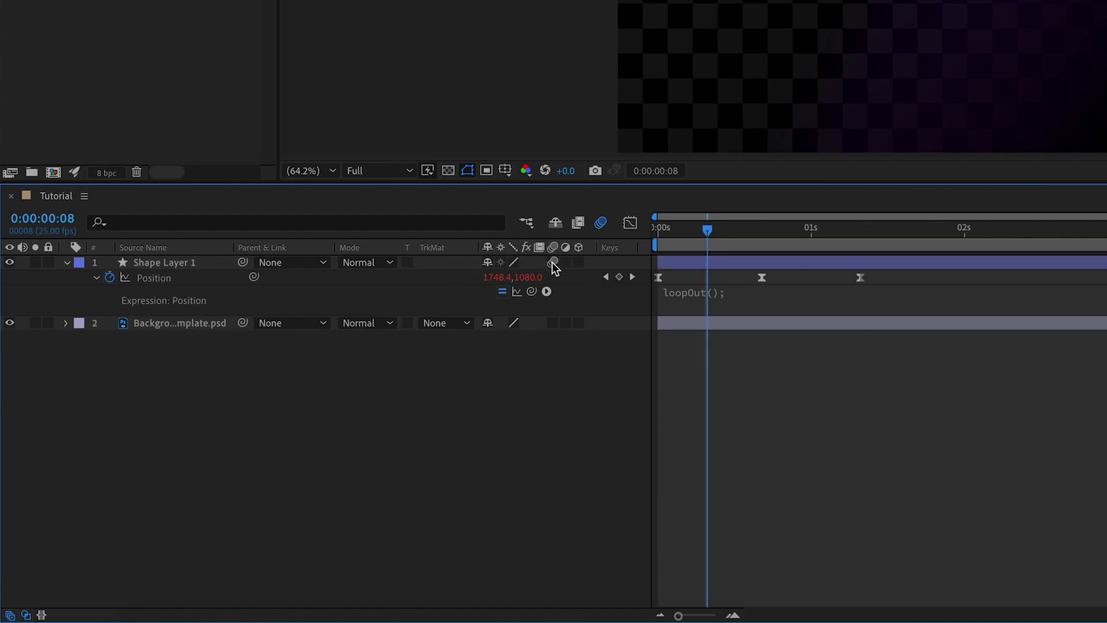
Check in the timeline's column options whether the Switches column is shown.
right_click(646, 250)
mouse_move(660, 306)
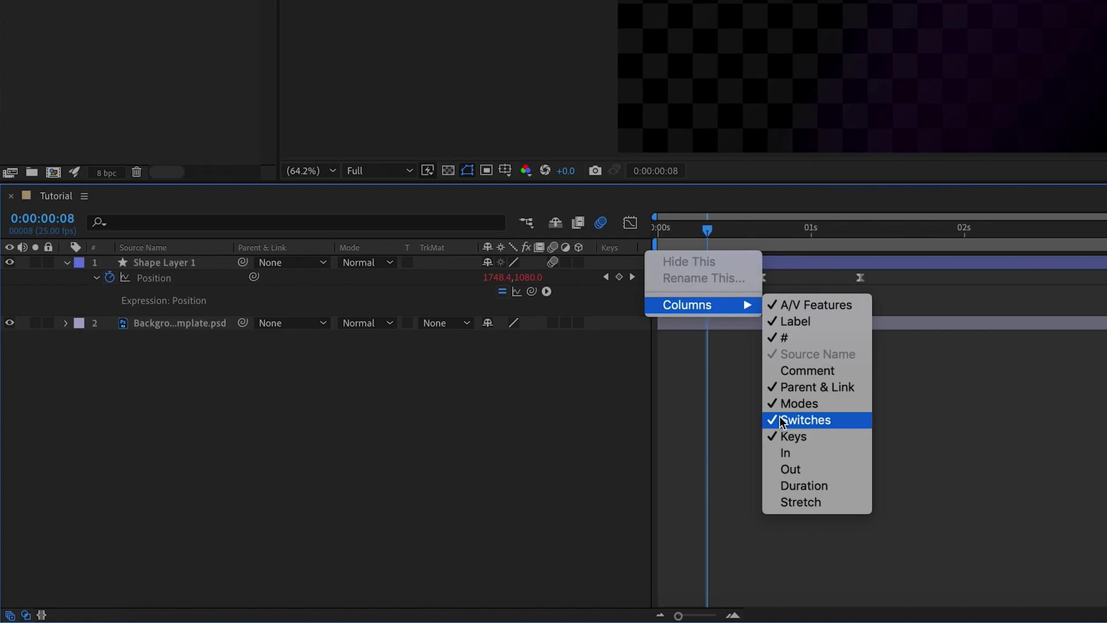
click(617, 403)
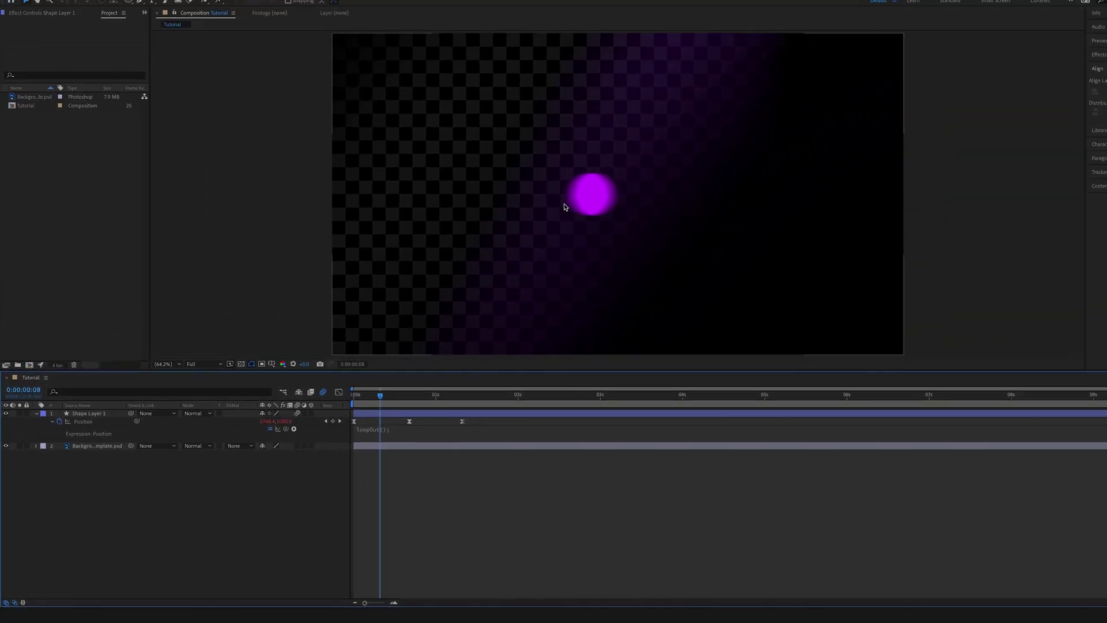
Preview the circle's looping movement with motion blur.
click(584, 205)
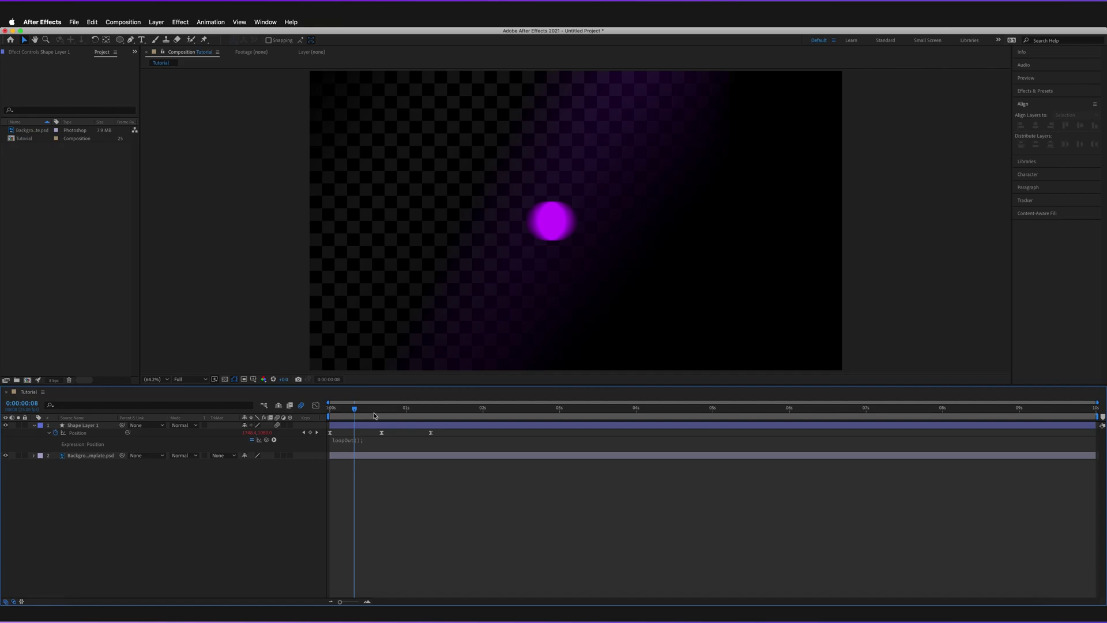
key(space)
key(space)
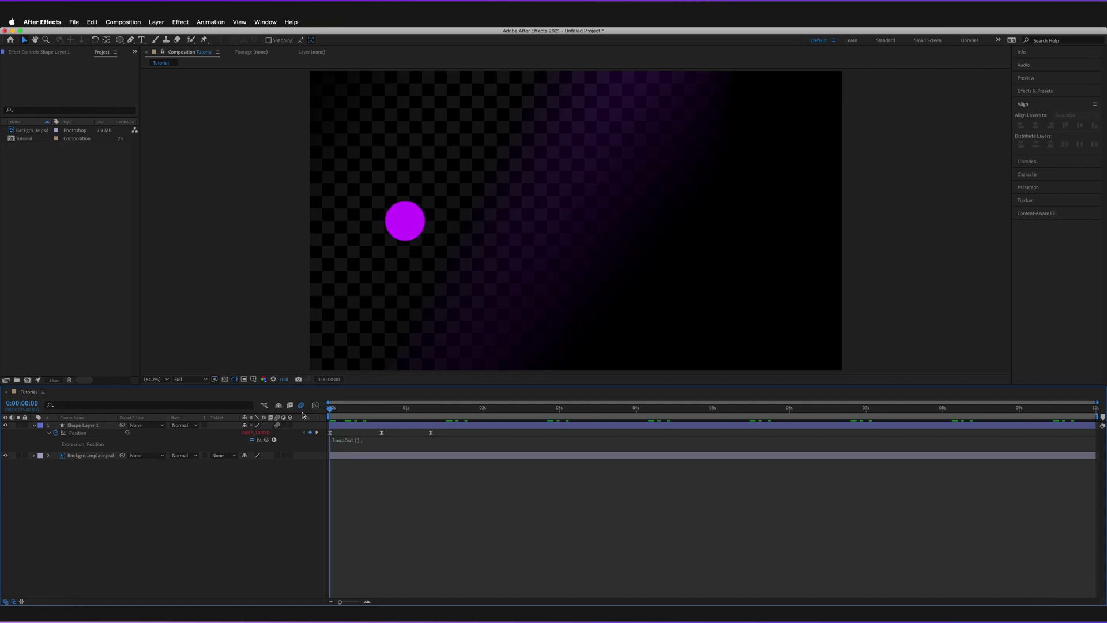
Play back the looping circle with motion blur and duplicate Shape Layer 1.
key(space)
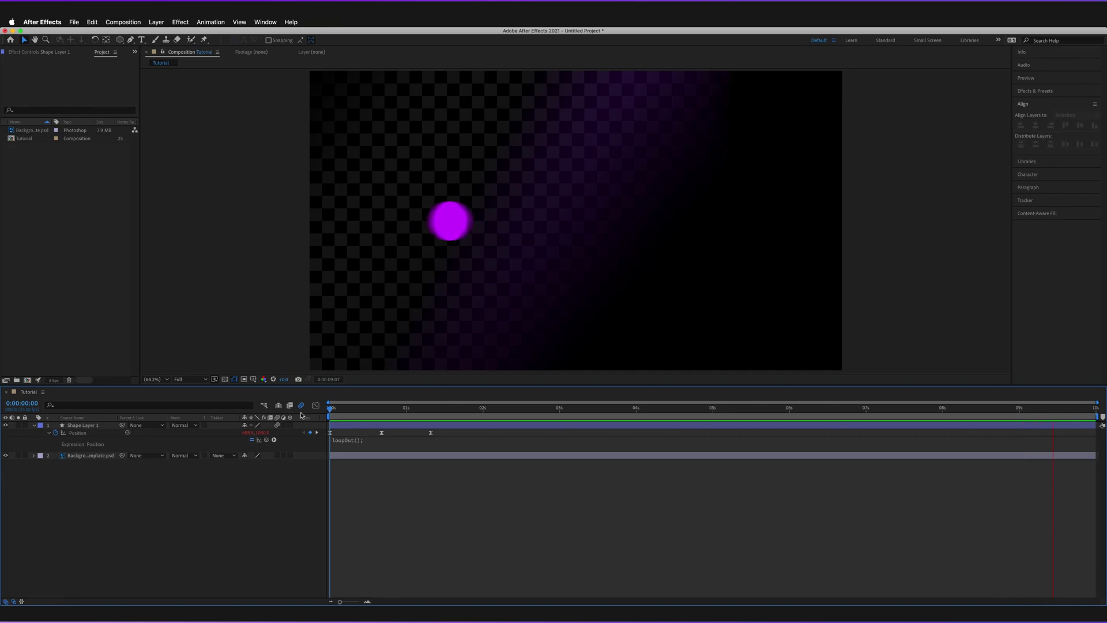
click(277, 426)
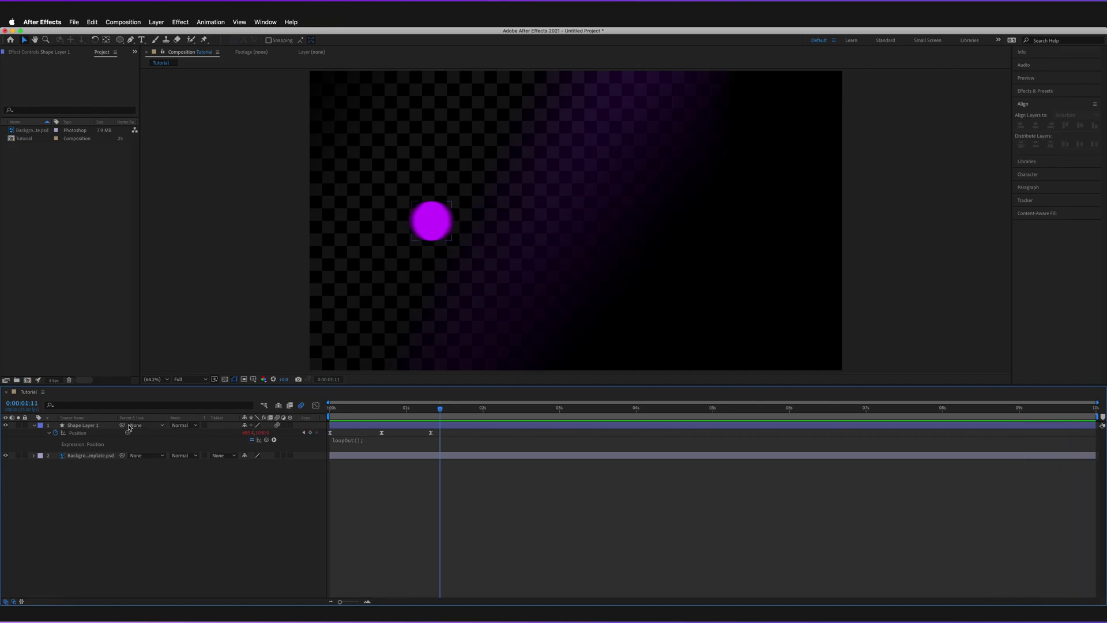
click(99, 428)
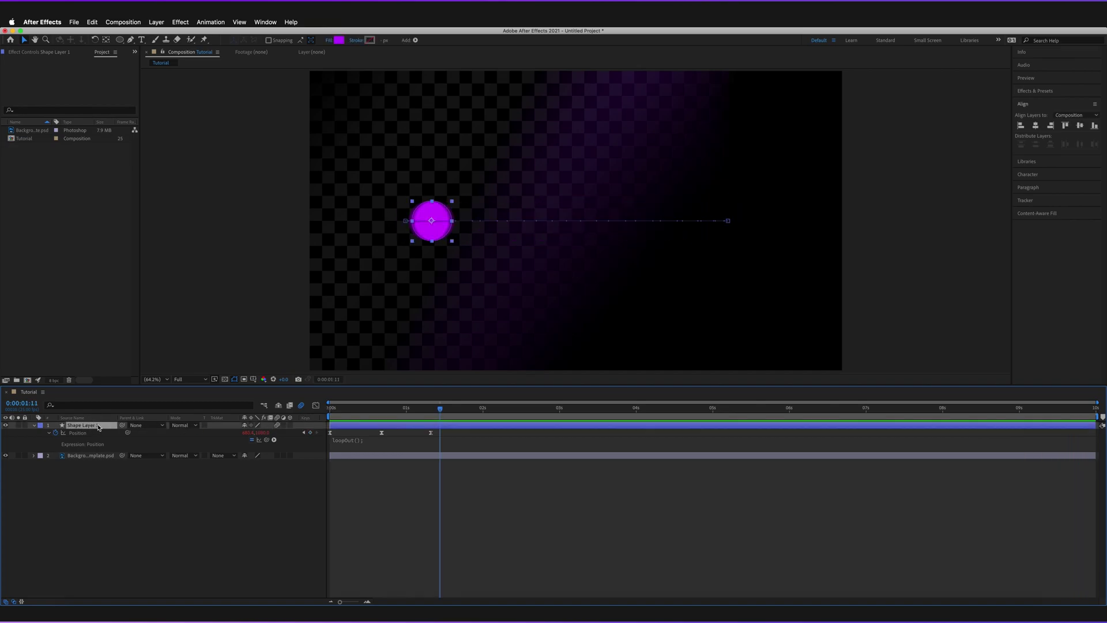
key(super+d)
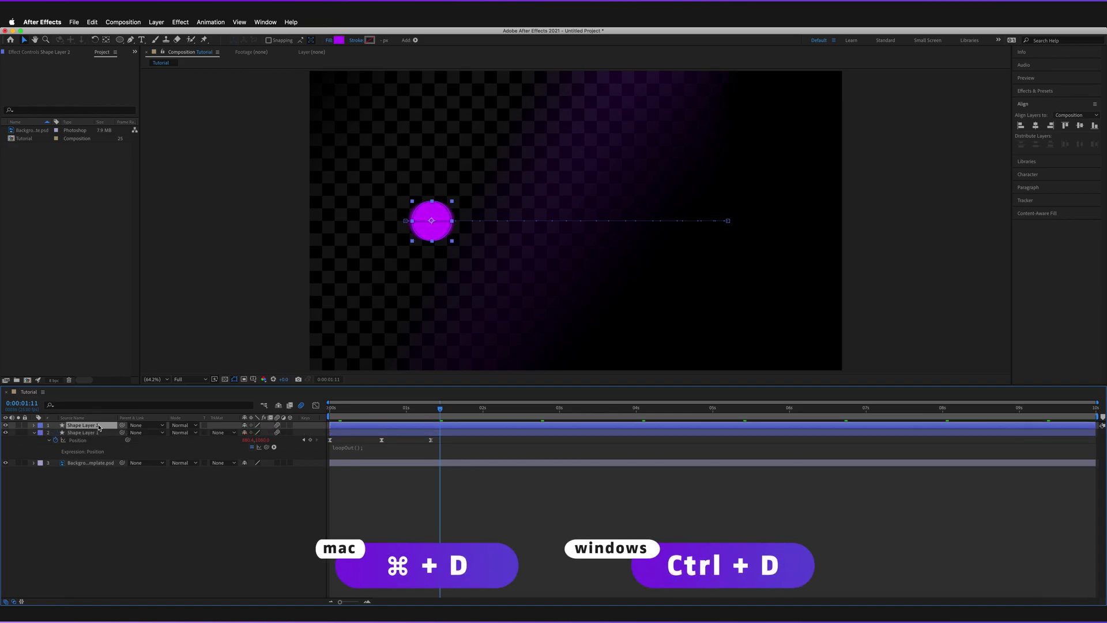
Move all position keyframes of the duplicate Shape Layer 2 down together at 0:00:00:00, setting its Y position to 1578.
key(p)
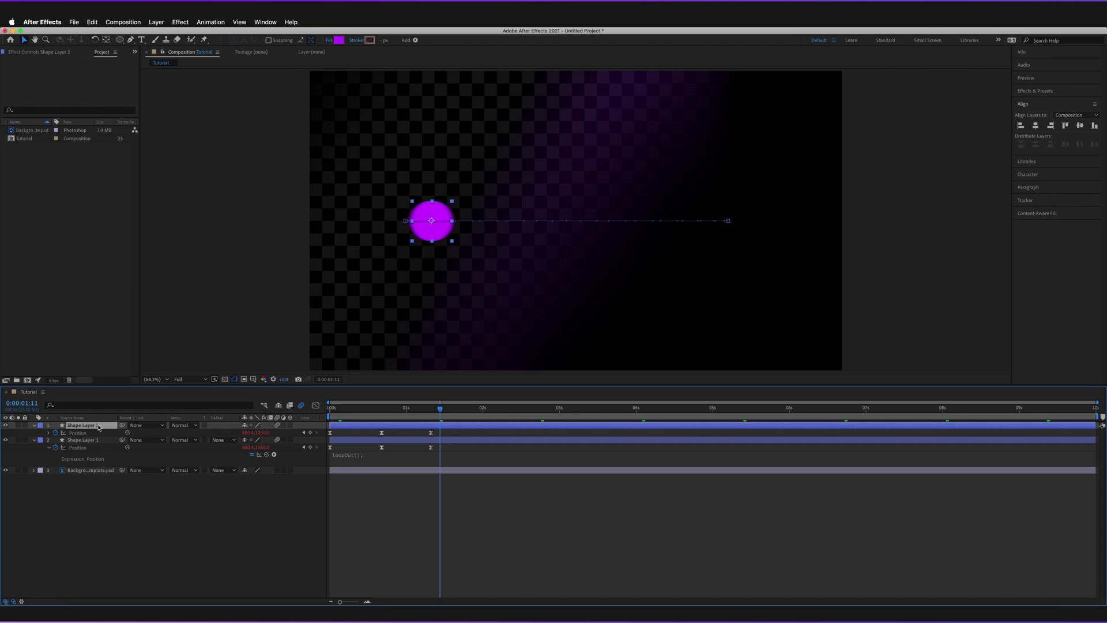
drag(397, 431, 323, 428)
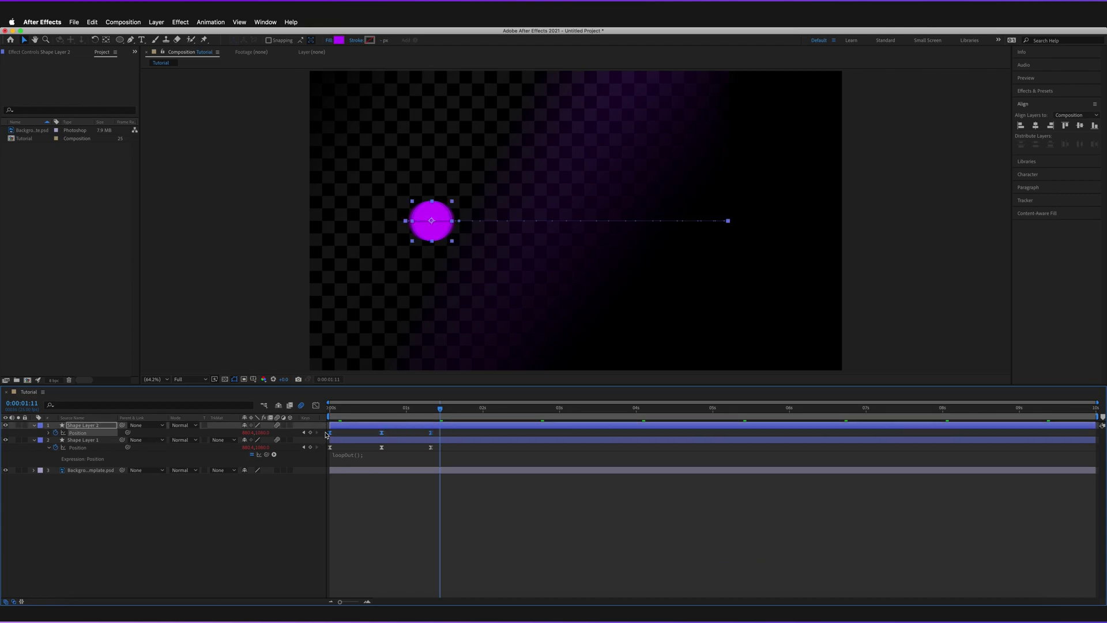
click(322, 410)
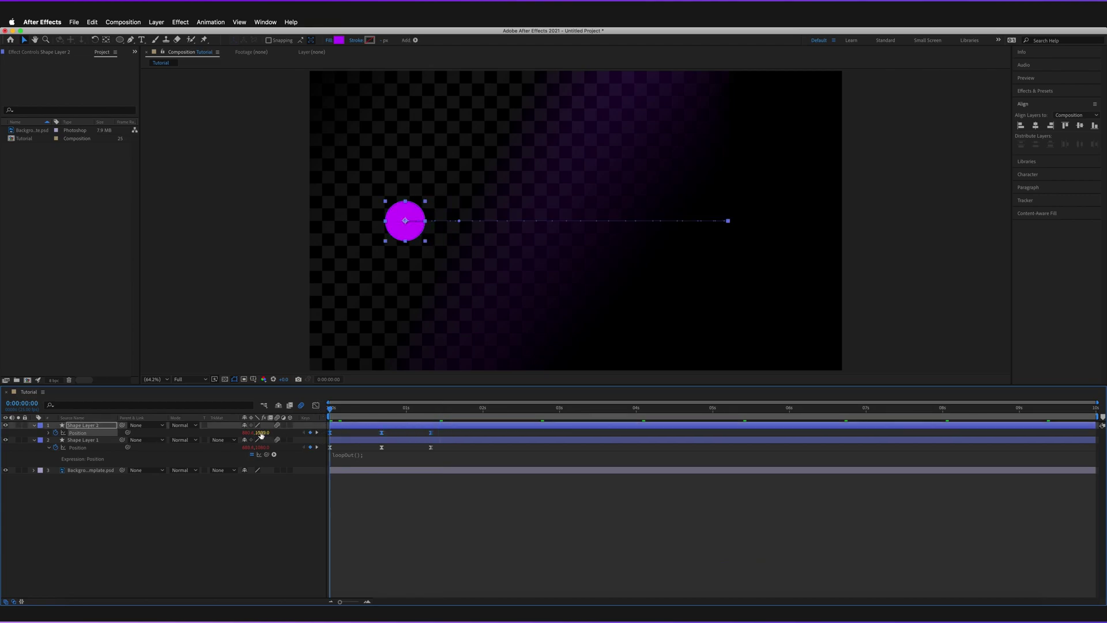
drag(262, 434, 489, 422)
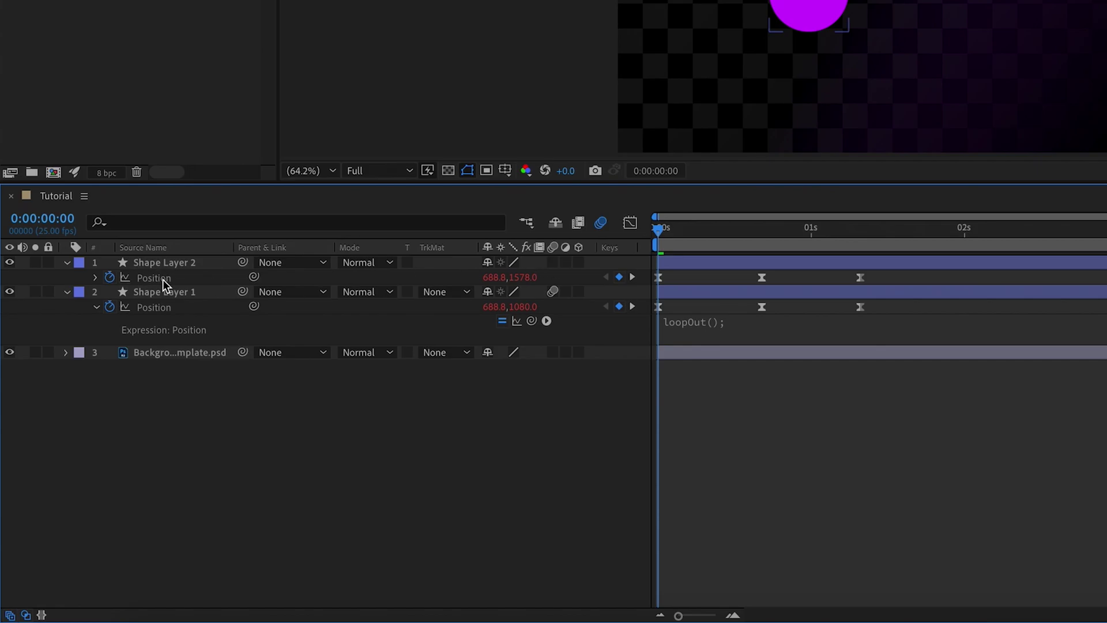
Try enabling motion blur on Shape Layer 2, Shape Layer 1 and the background layer together.
click(164, 262)
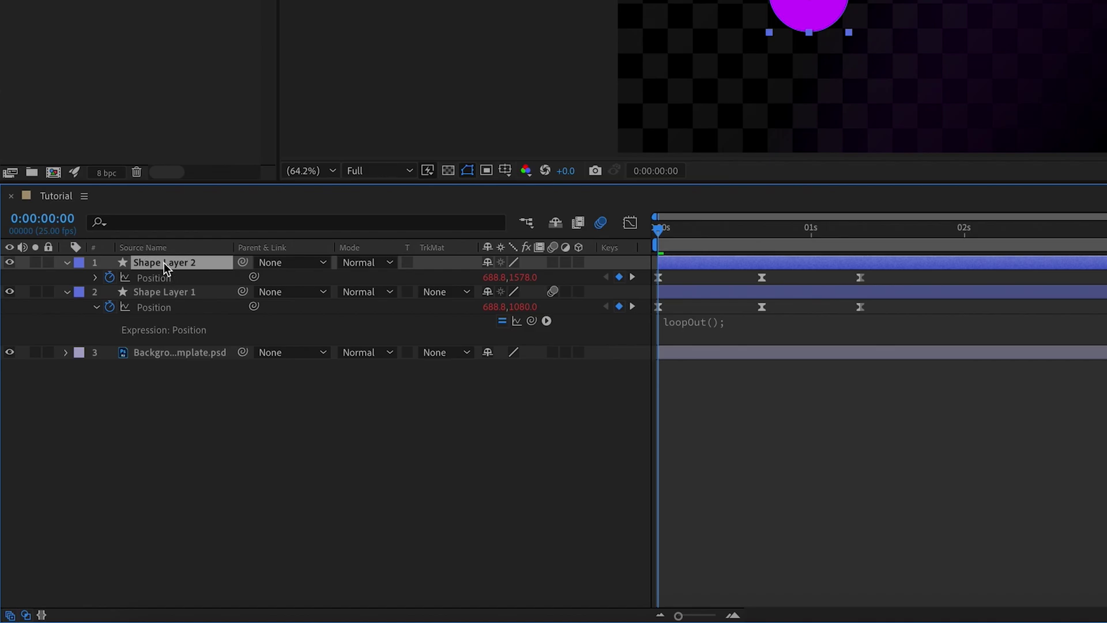
shift+click(181, 353)
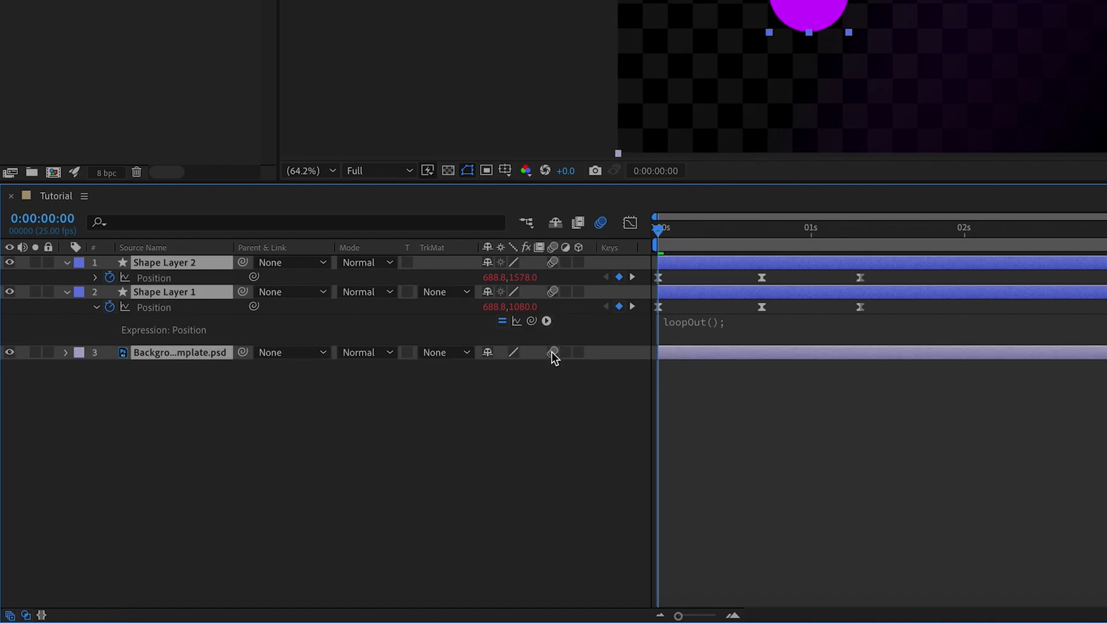
click(551, 362)
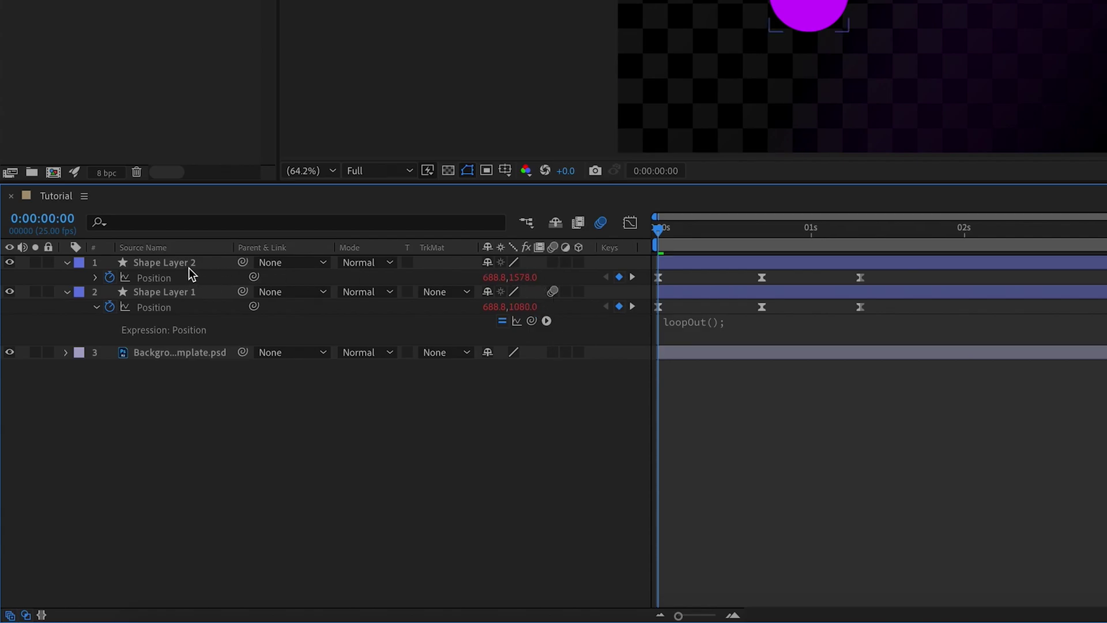
click(603, 224)
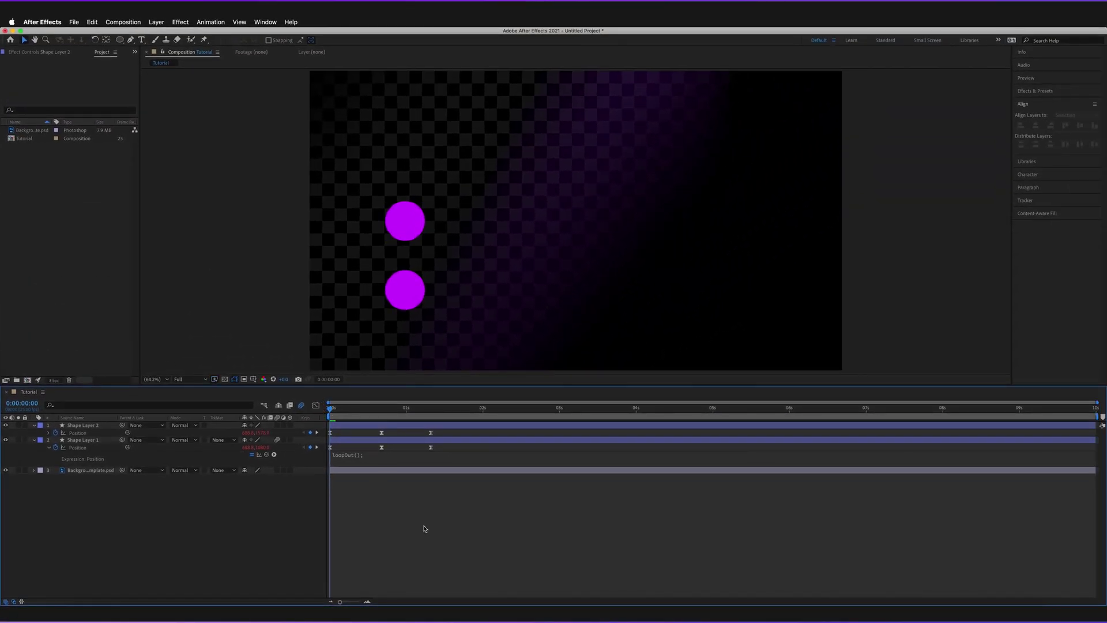
Play back both circles and stop at 0:00:00:23 to compare the movement with and without motion blur.
key(space)
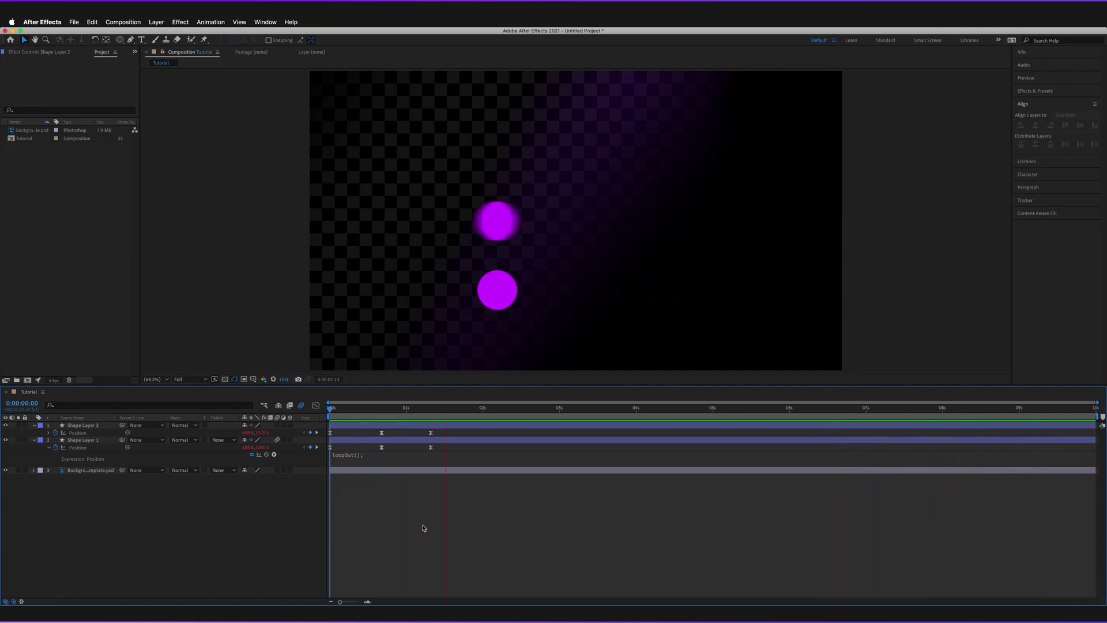
key(space)
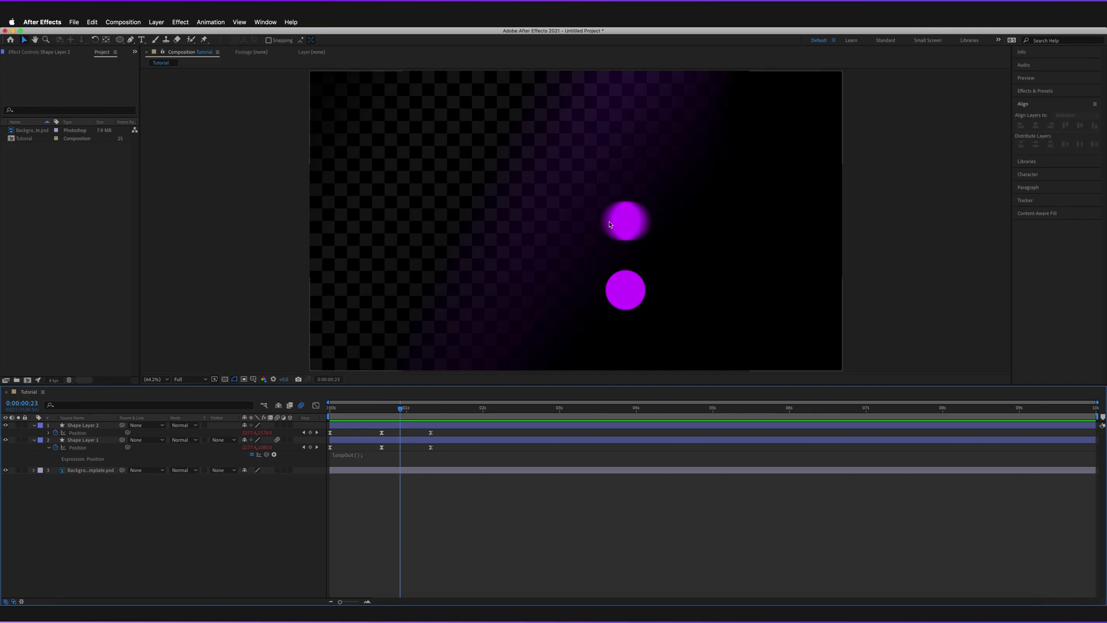
click(652, 267)
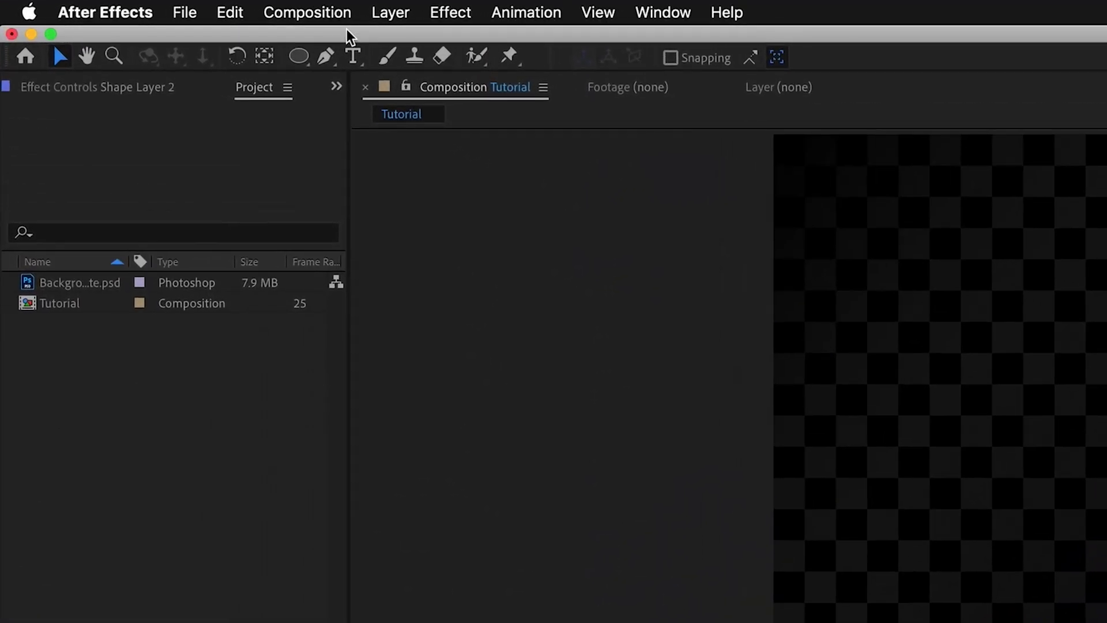
Try a motion blur shutter angle of 45° in the Tutorial composition's advanced settings.
click(340, 17)
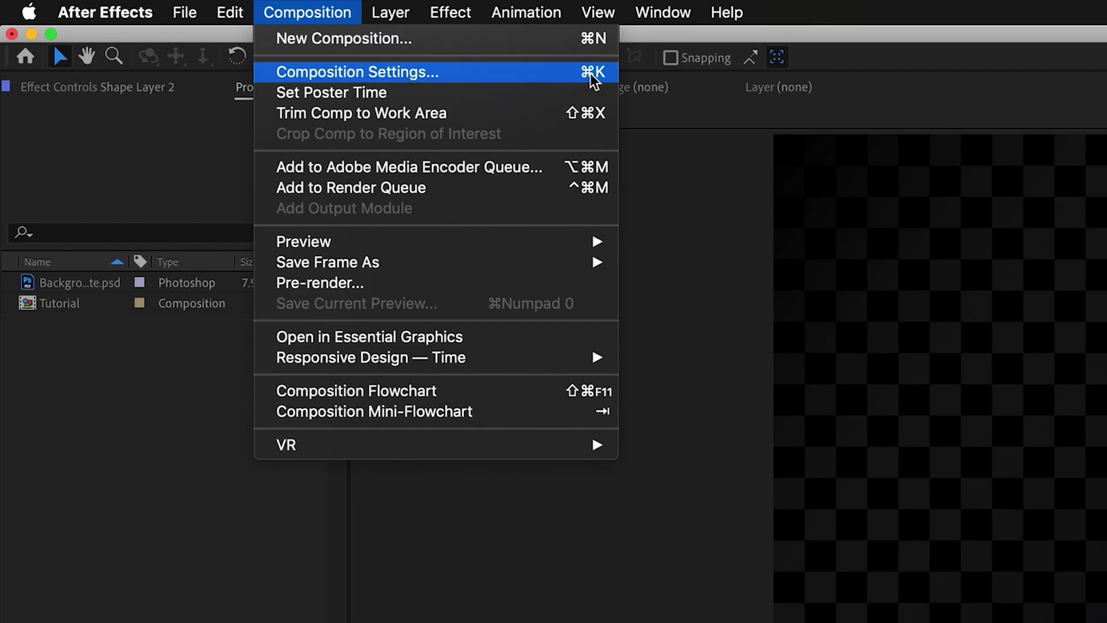
click(565, 74)
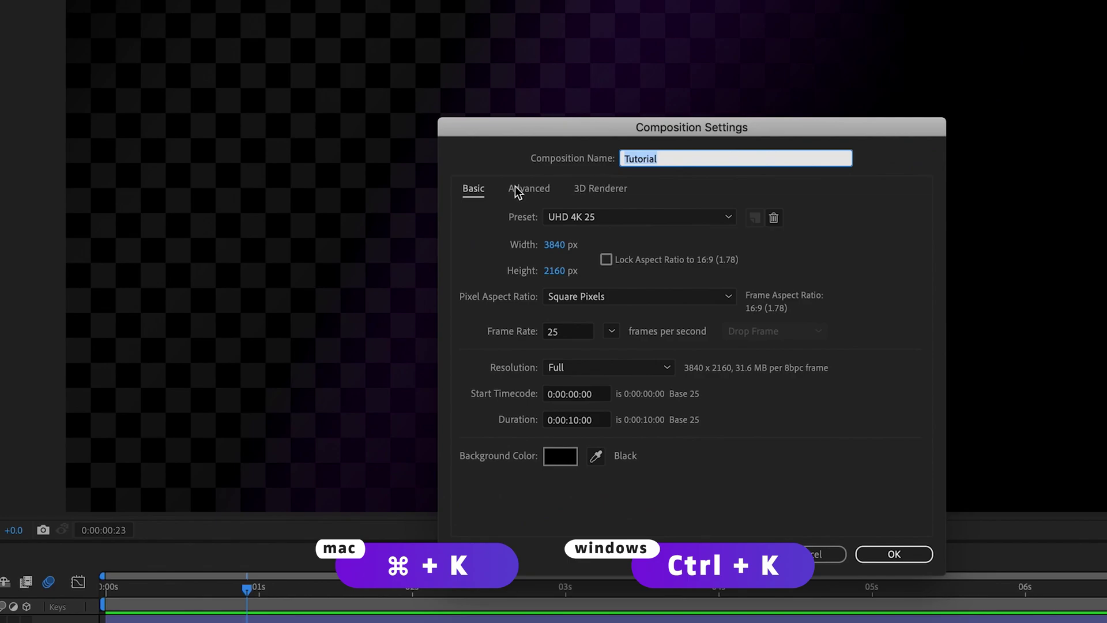
click(515, 188)
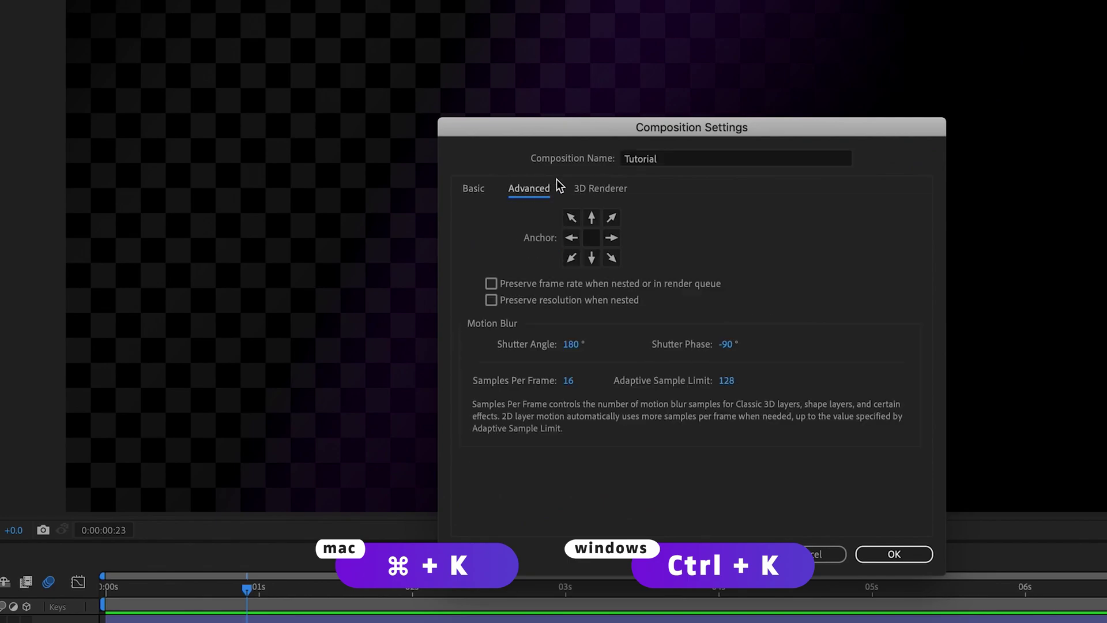
drag(689, 132, 281, 109)
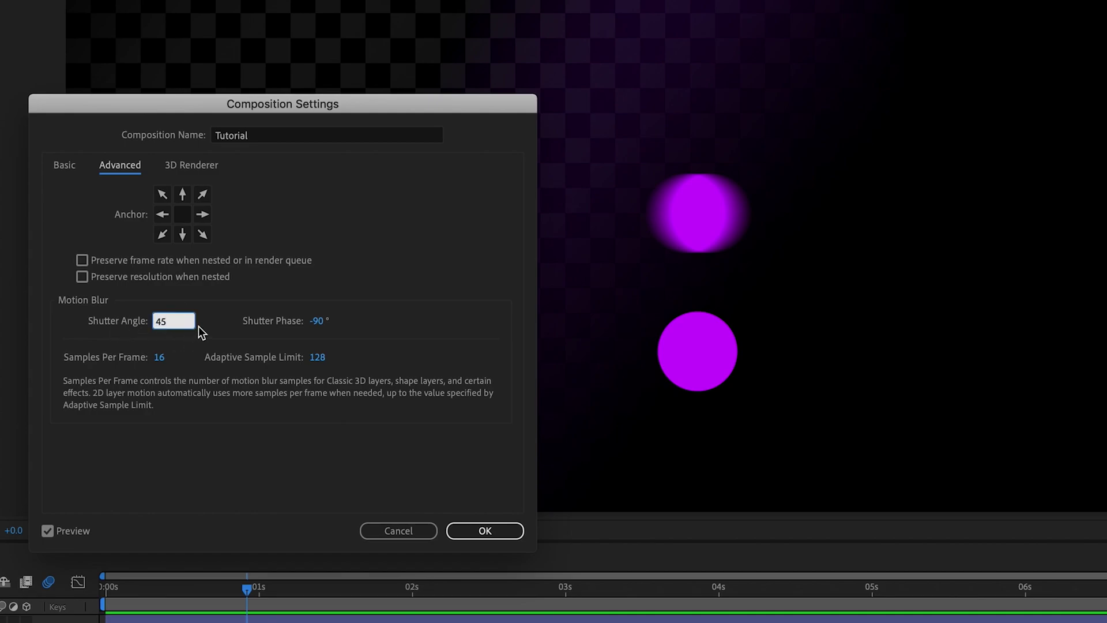
key(Return)
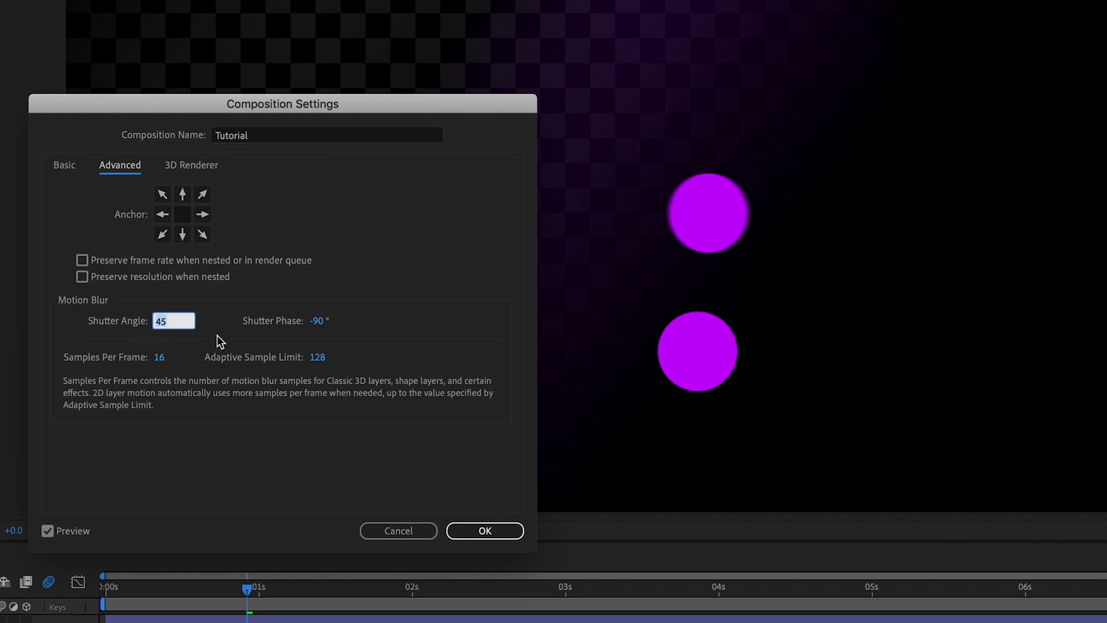
Try a shutter angle of 300° and return it to 180°.
text(300)
click(216, 329)
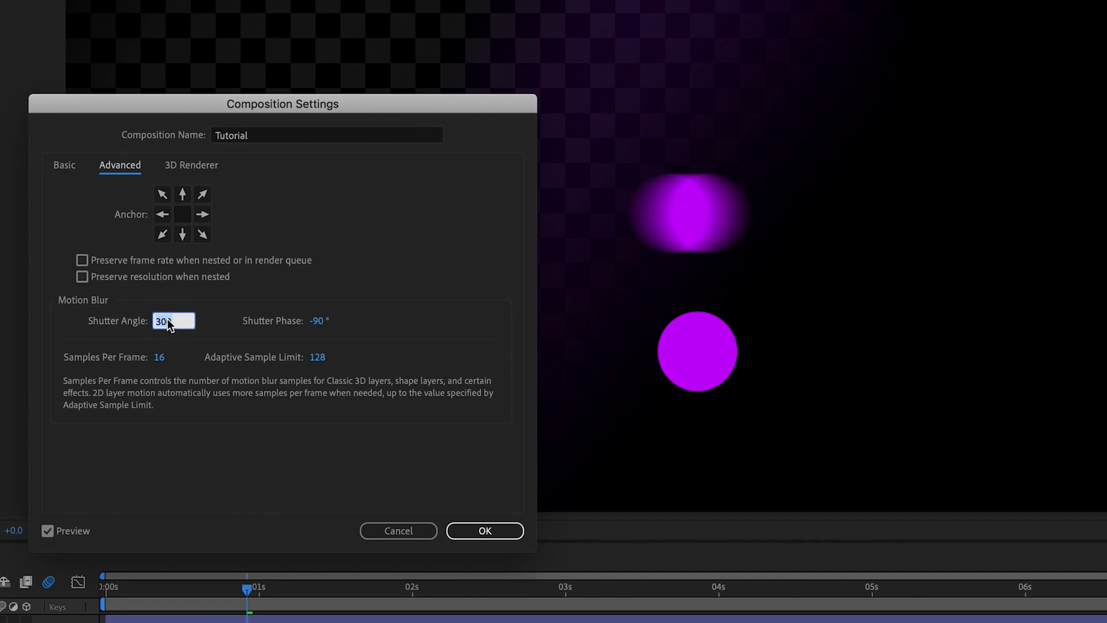
text(180)
click(223, 428)
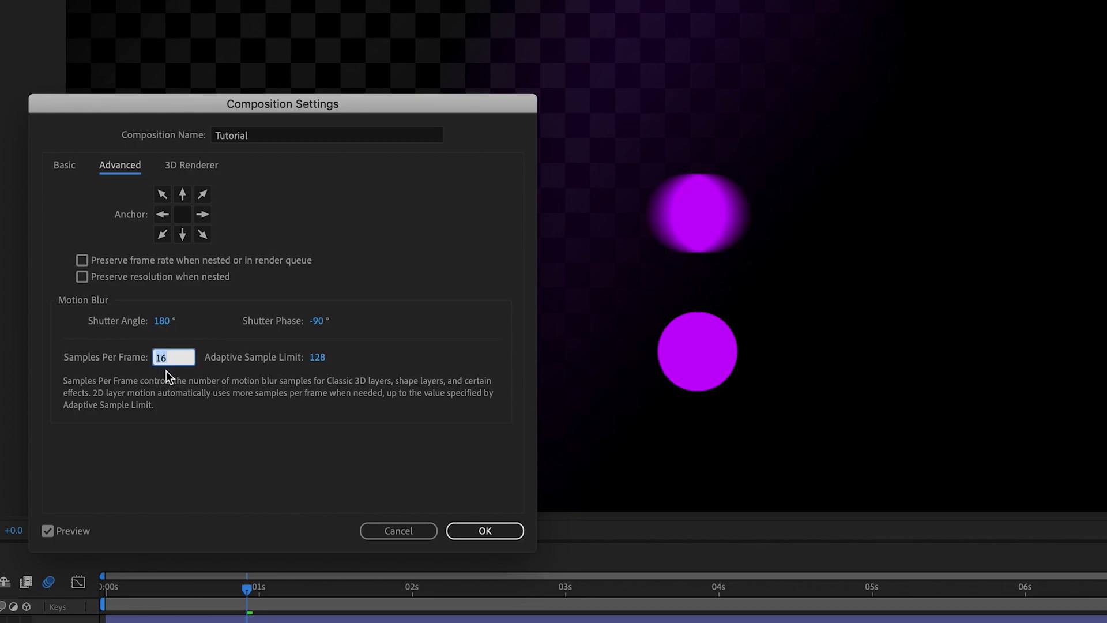
Try 2 and 64 motion blur samples per frame to compare the blur quality.
click(181, 406)
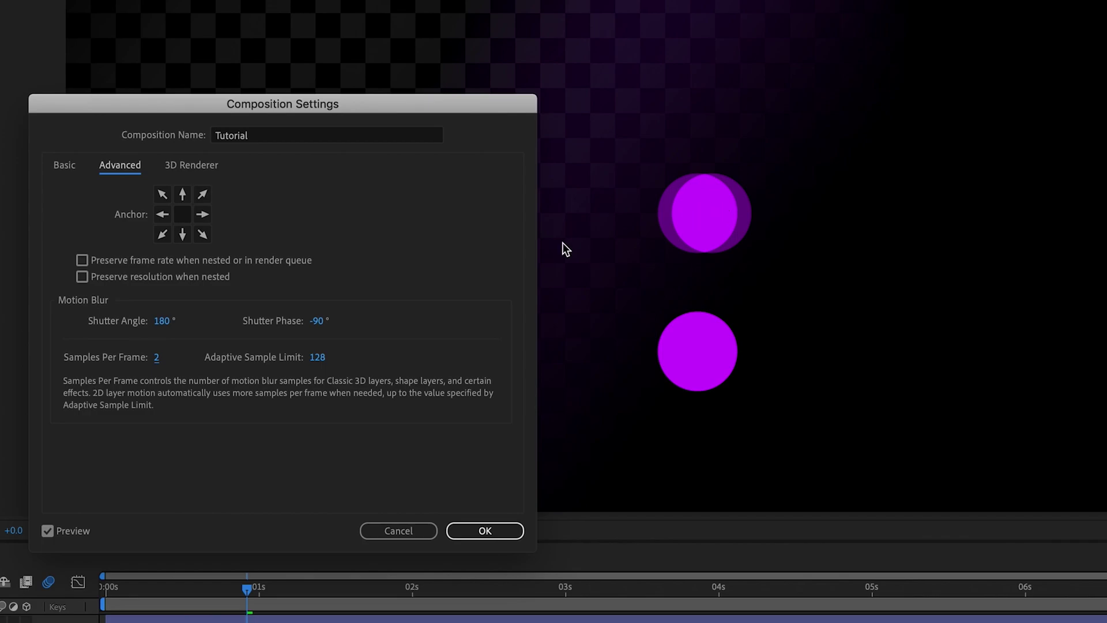
click(158, 358)
text(64)
click(189, 399)
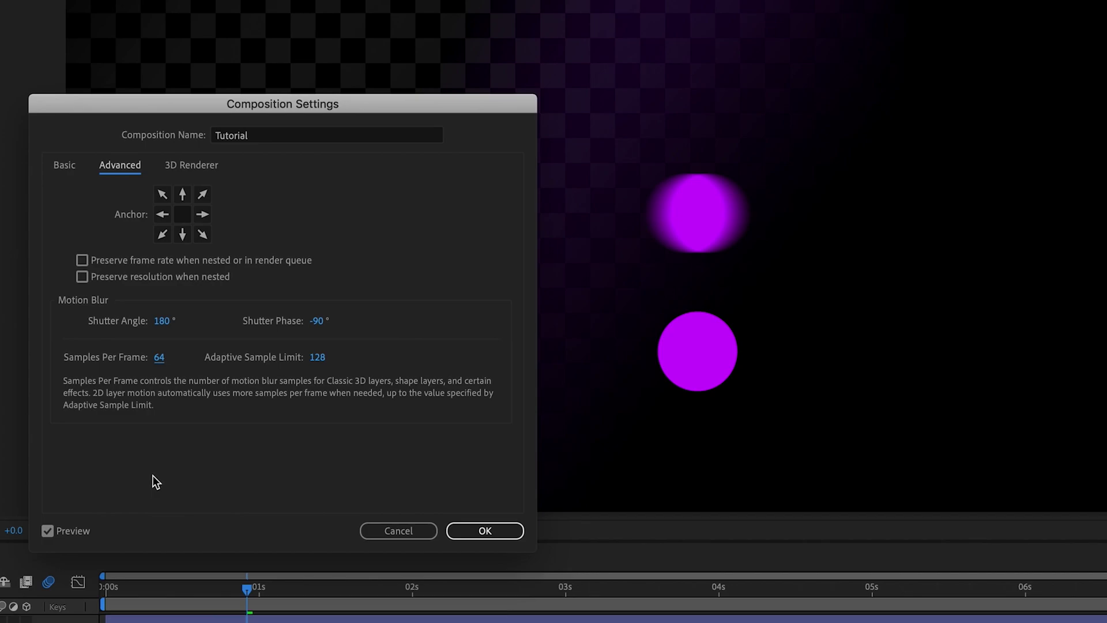
Return the motion blur samples per frame to 16 and accept the composition settings.
click(162, 357)
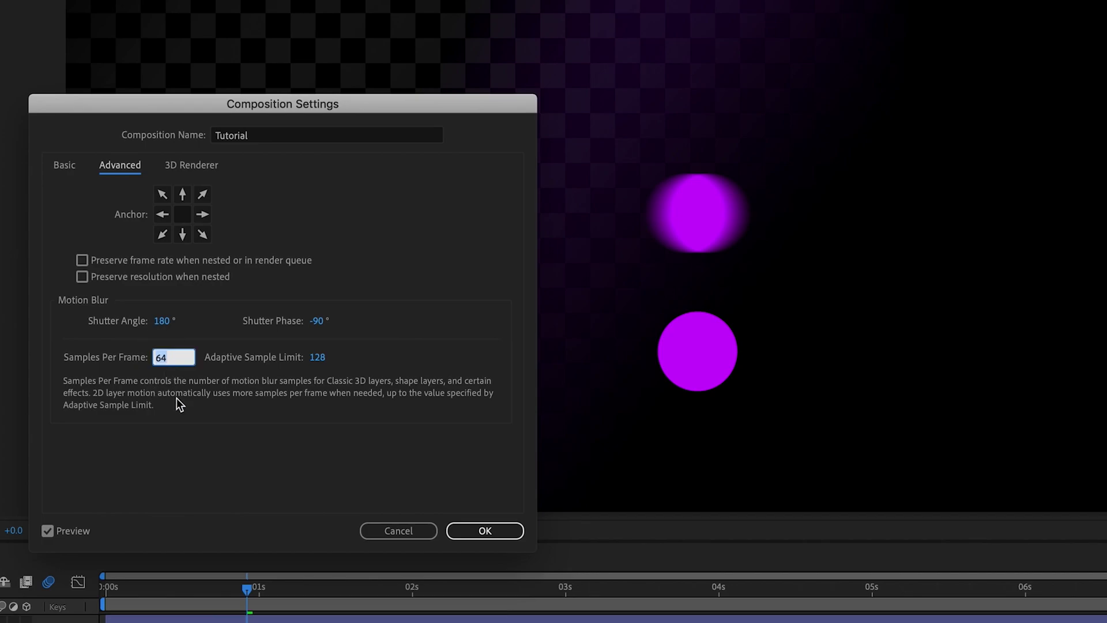
text(16)
click(209, 449)
click(513, 529)
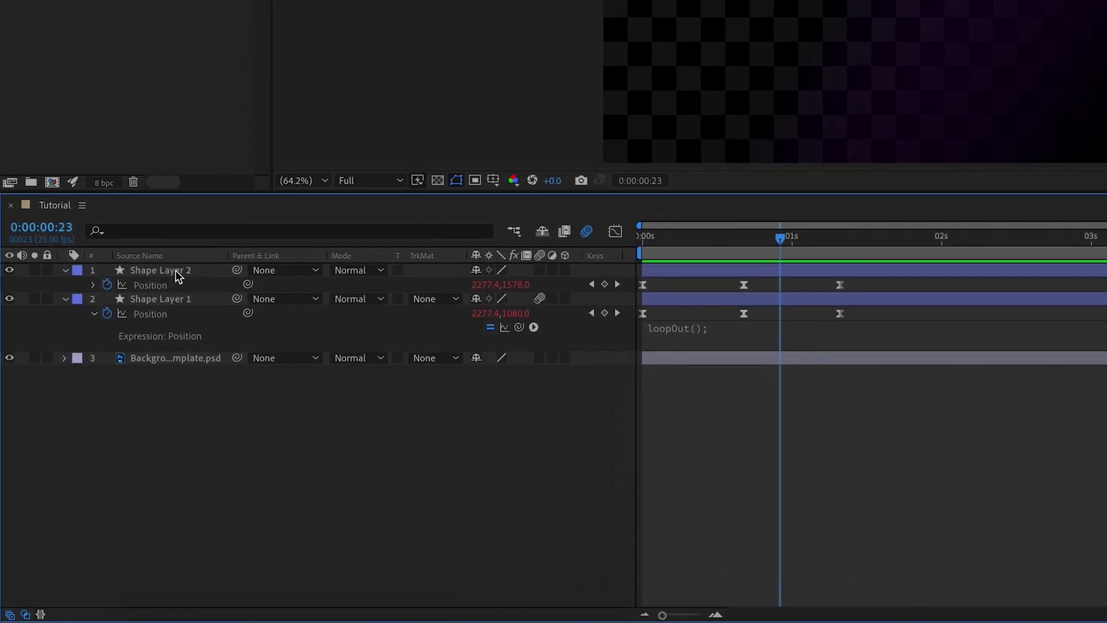
Pre-compose Shape Layer 2 into a new composition named Circle 2, moving all attributes into it.
click(174, 269)
right_click(185, 269)
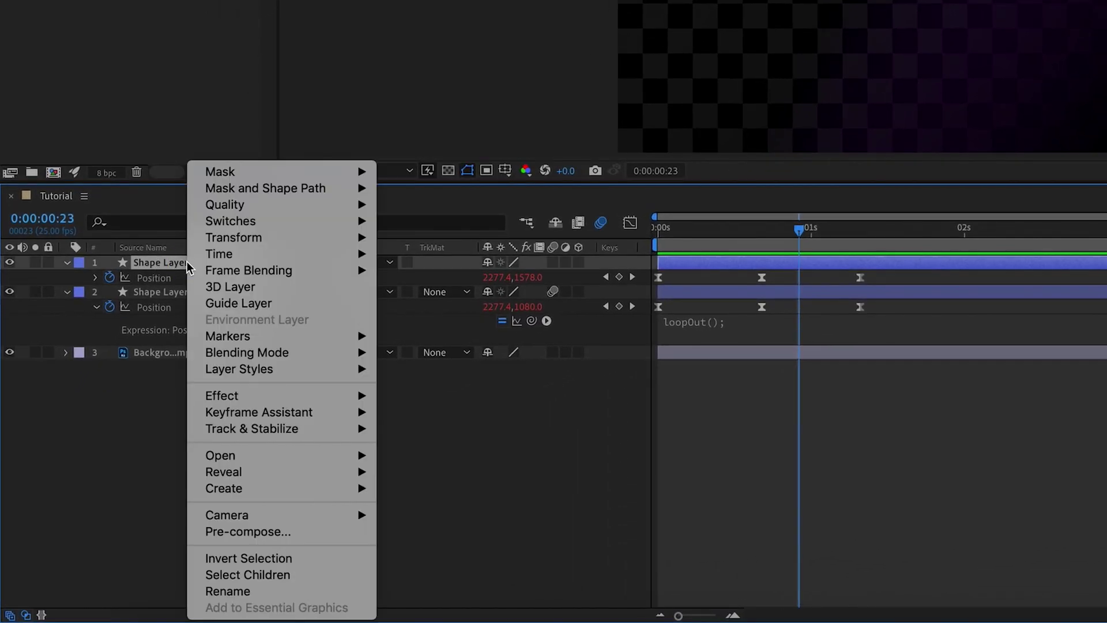
click(251, 535)
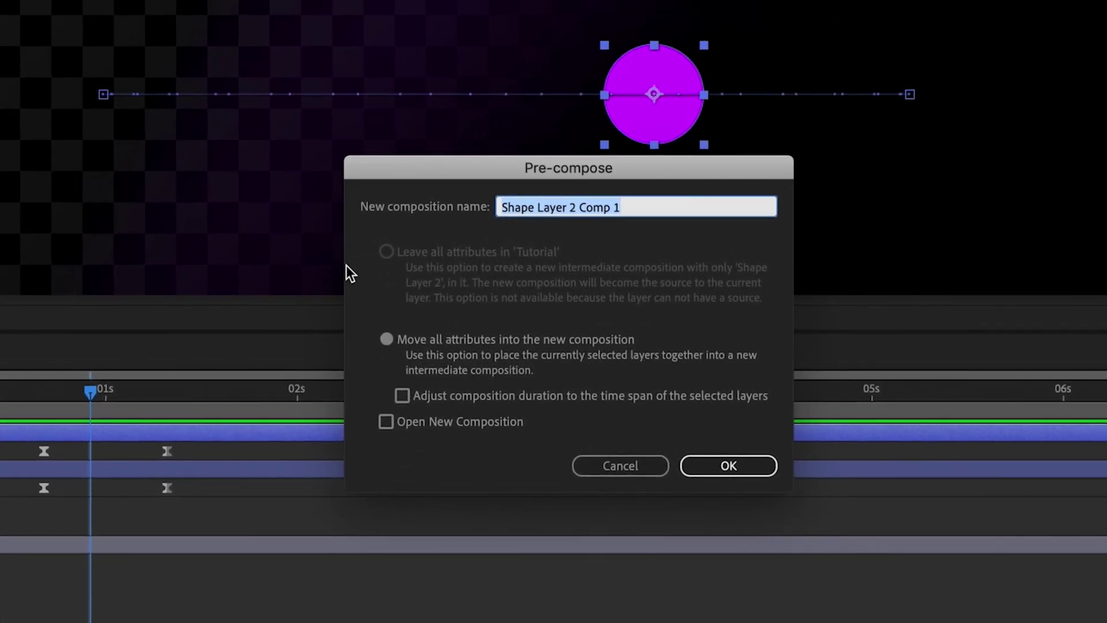
text(Circle 2)
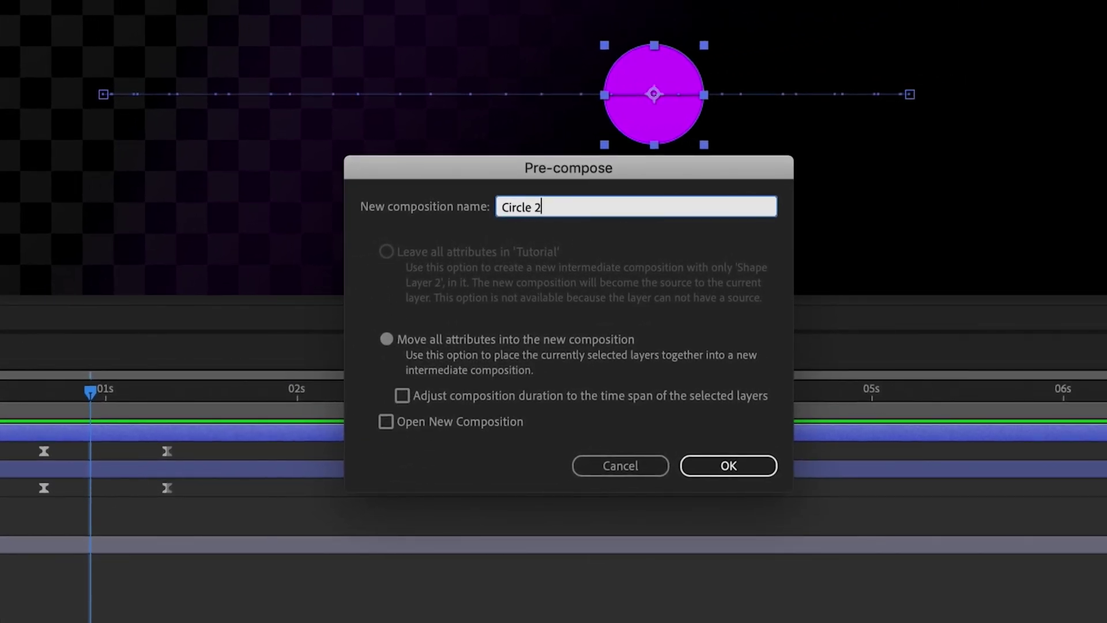
click(728, 465)
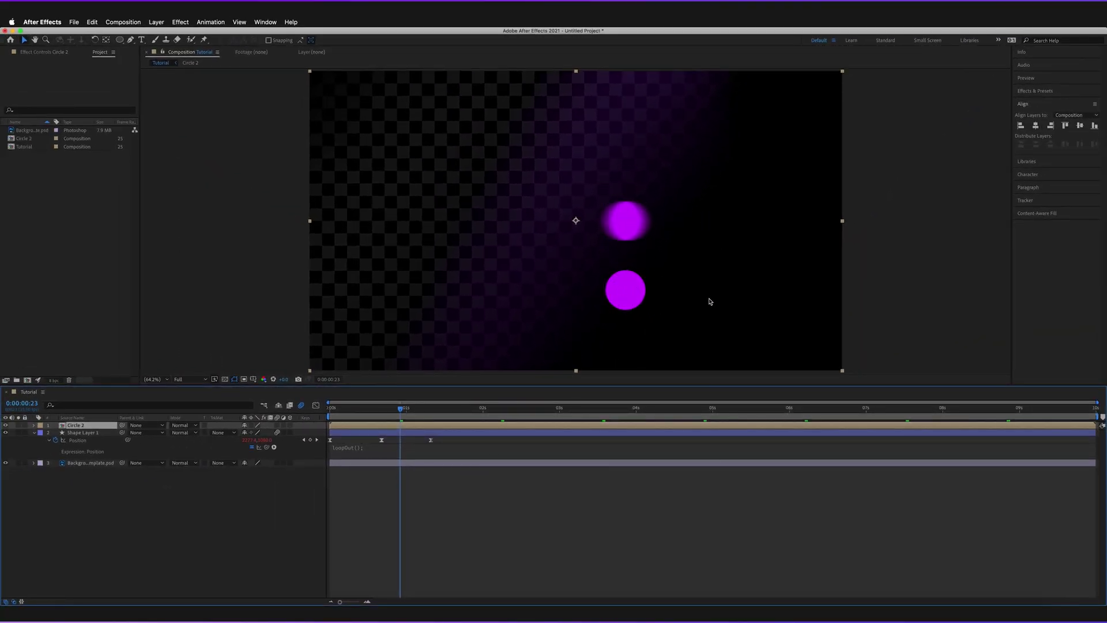
Briefly hide Shape Layer 1, inspect the layer inside the Circle 2 composition and return to the Tutorial composition.
click(6, 432)
click(5, 432)
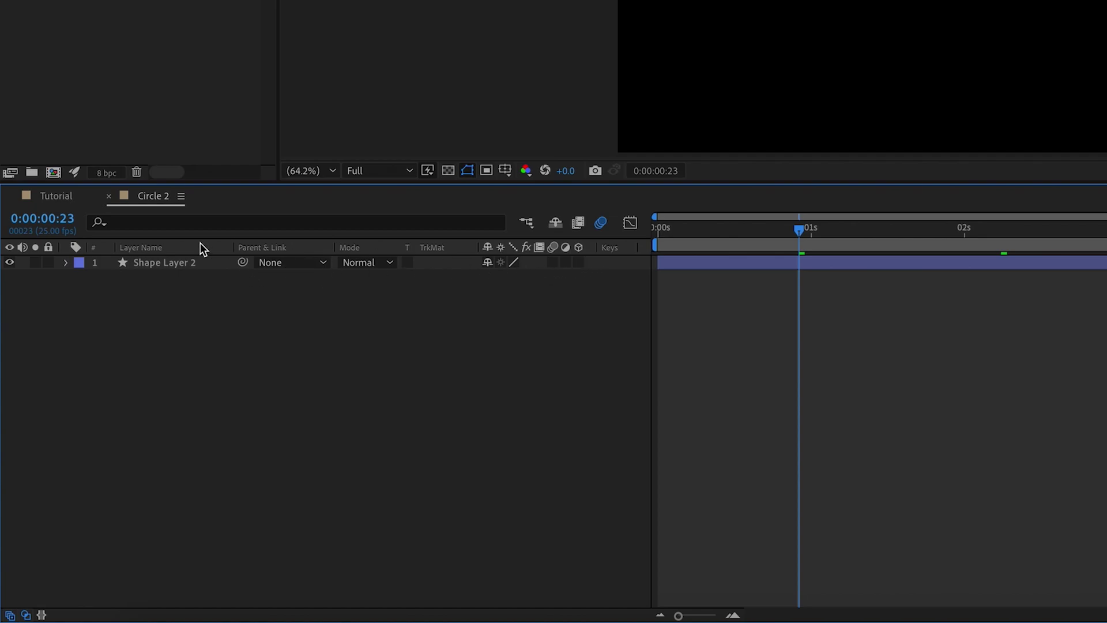
click(57, 197)
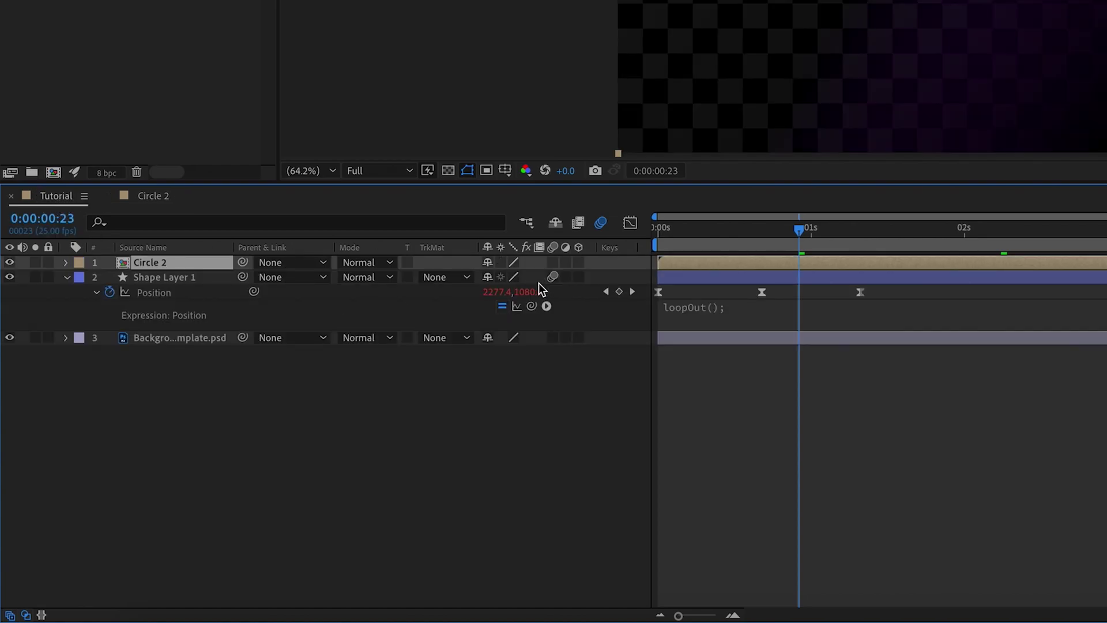
Enable motion blur for the Circle 2 layer and preview the animation from the start.
click(553, 263)
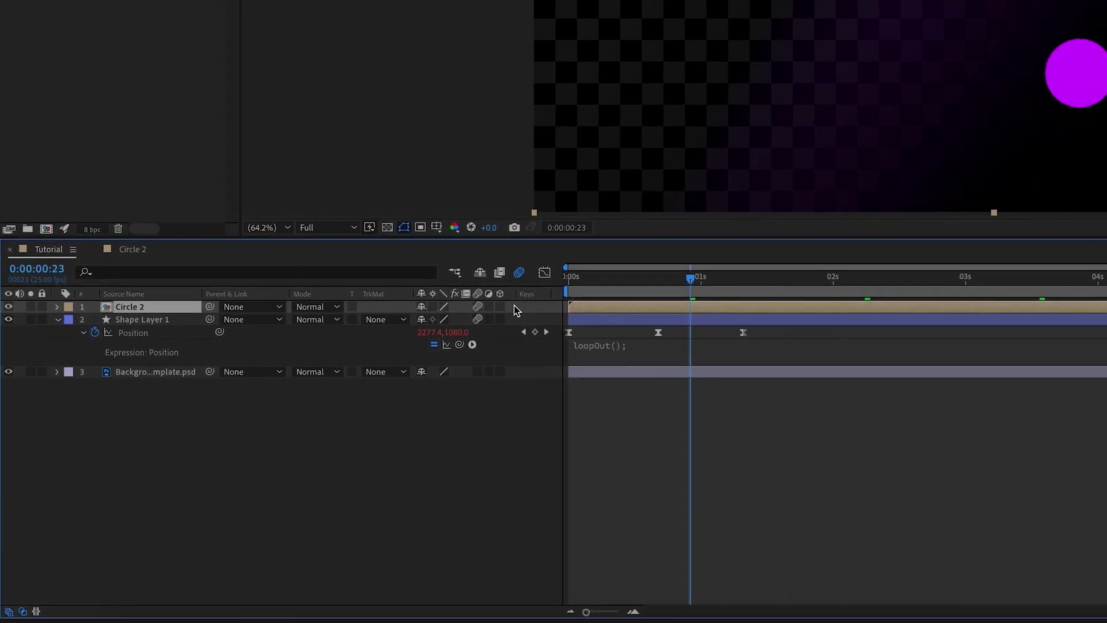
key(Home)
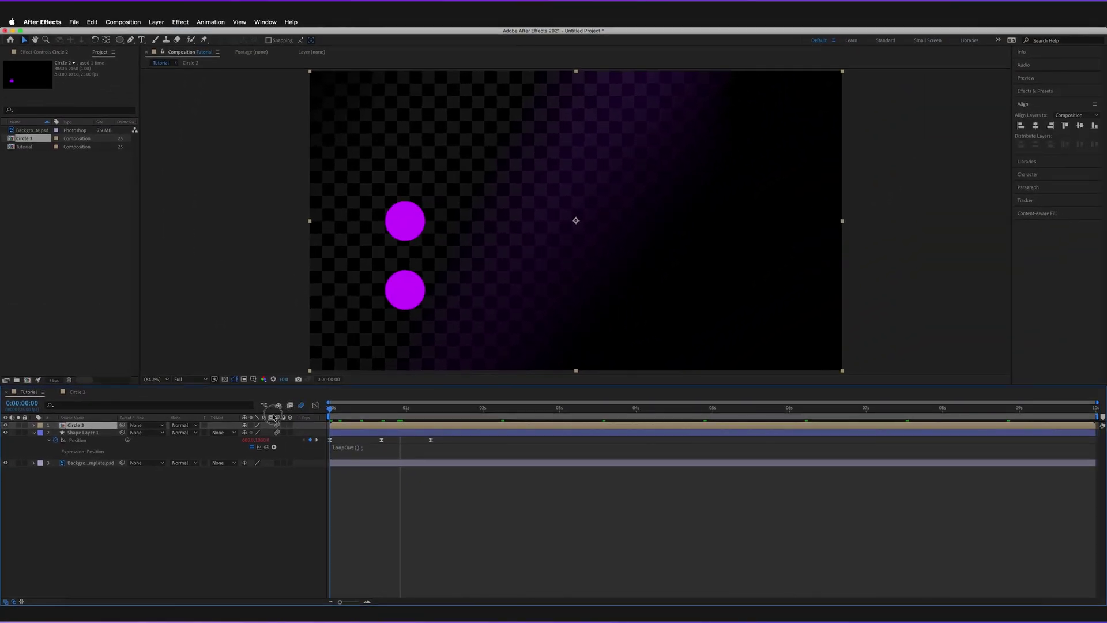
key(space)
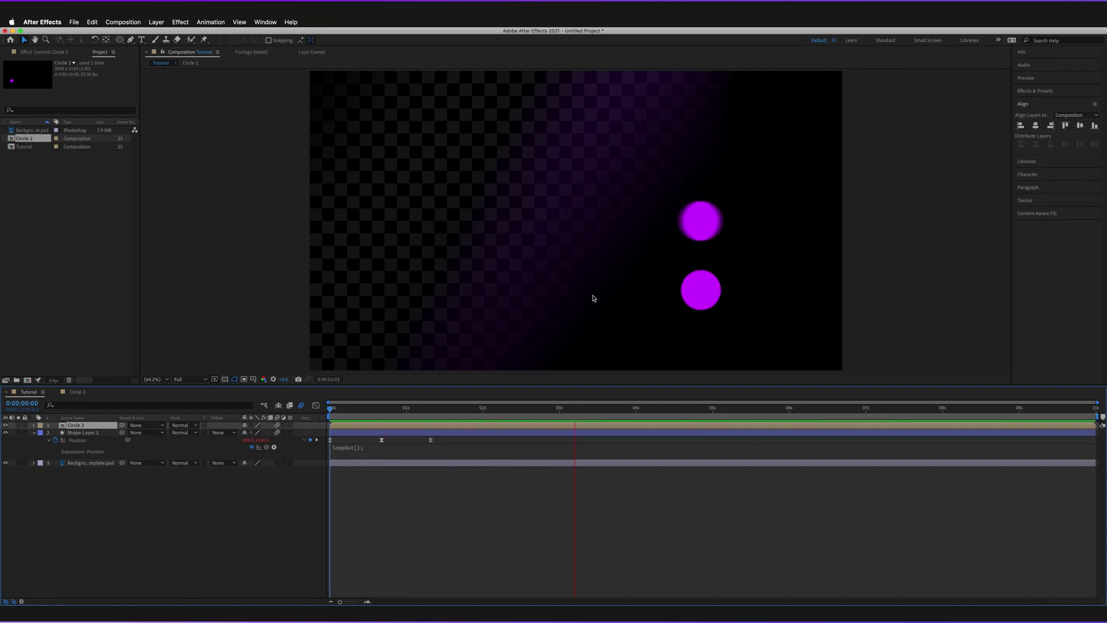
Stop the preview, try moving the circle of the Circle 2 layer slightly lower, and undo the move.
key(space)
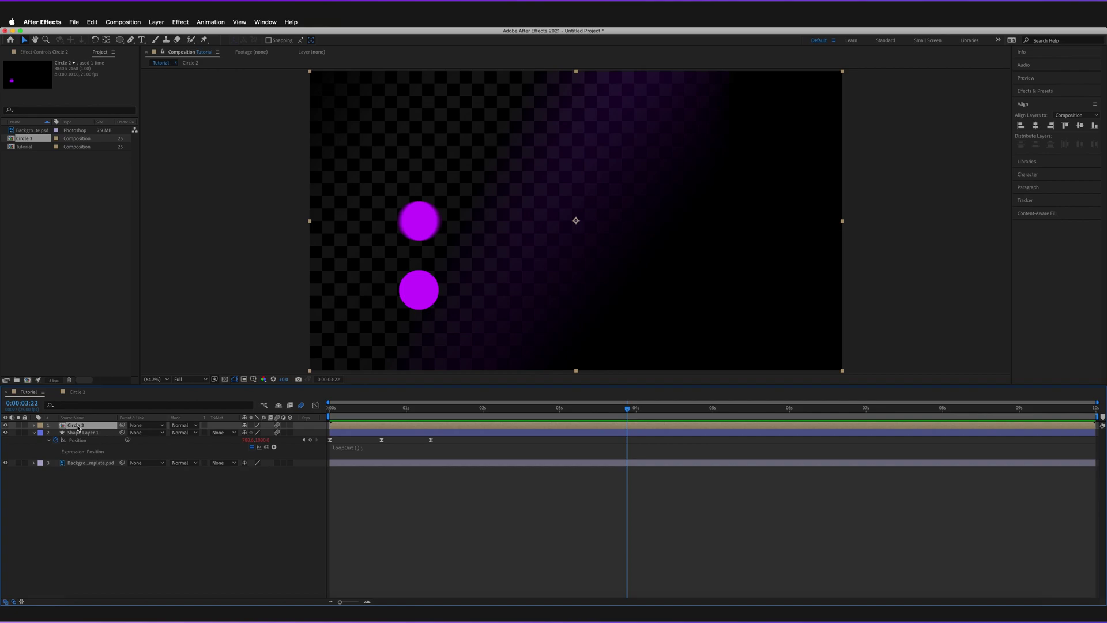
drag(515, 289, 522, 314)
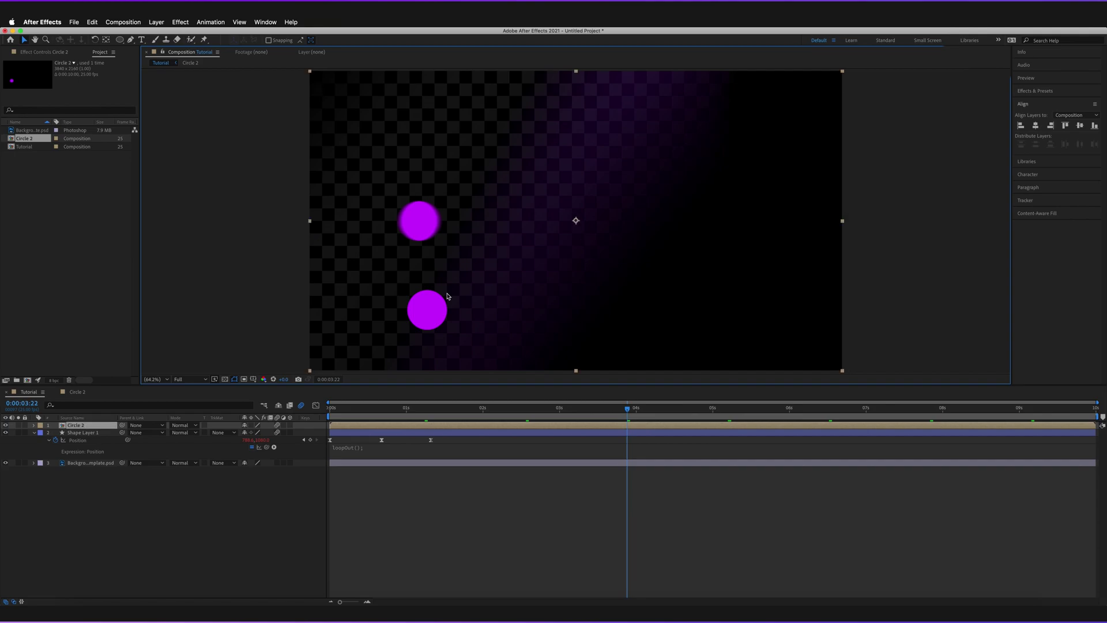
key(super+z)
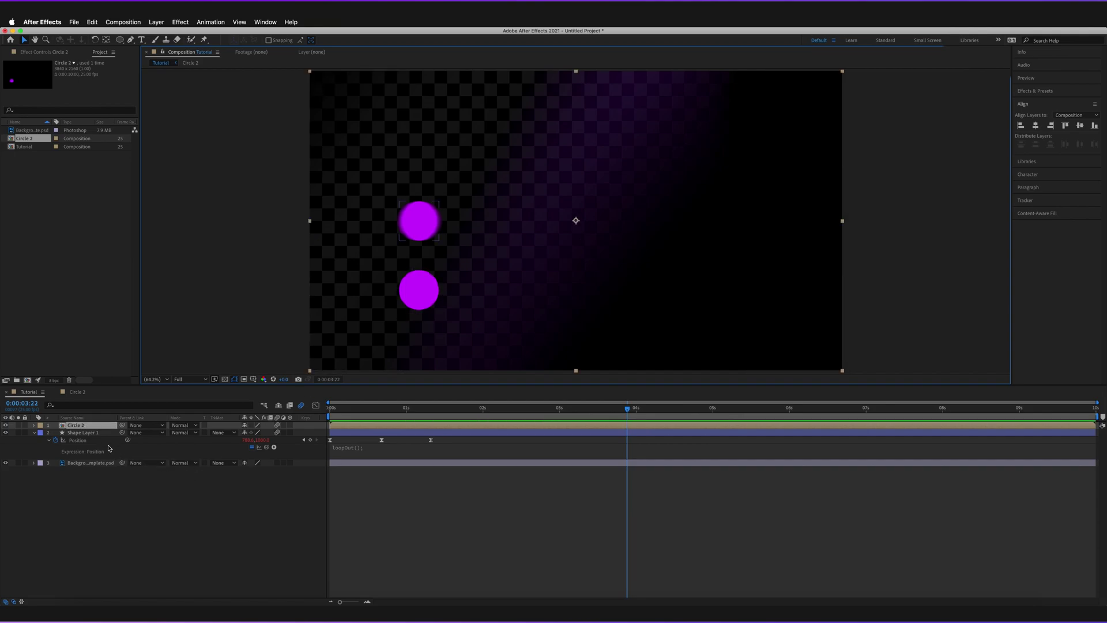
Enable motion blur on the shape layer inside Circle 2, and disable it on the Circle 2 layer in the Tutorial composition.
double_click(97, 427)
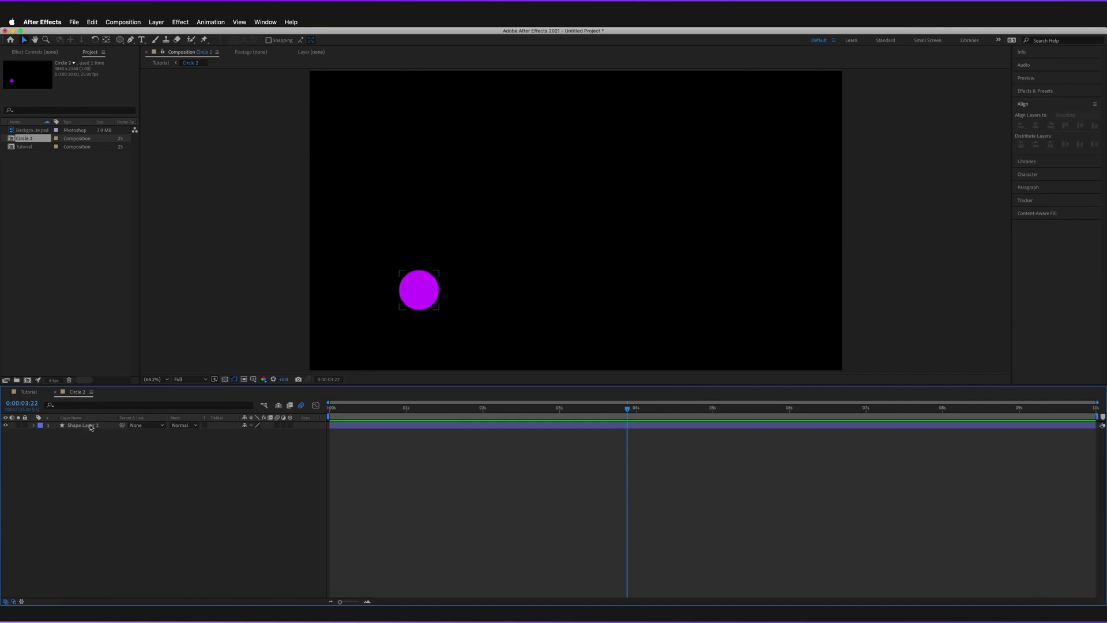
click(278, 425)
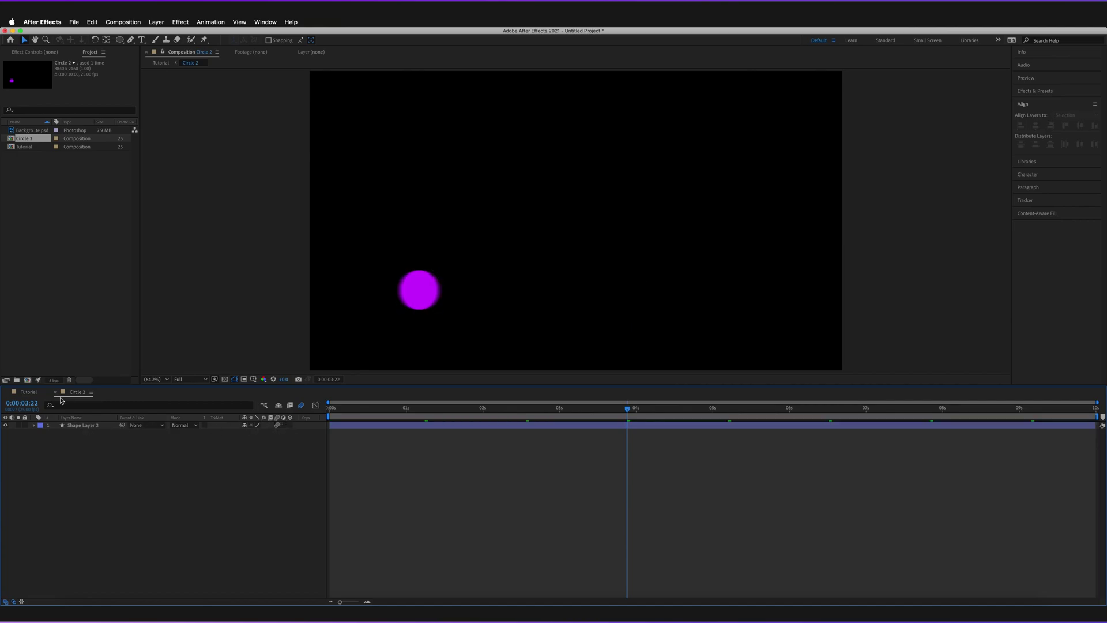
click(36, 393)
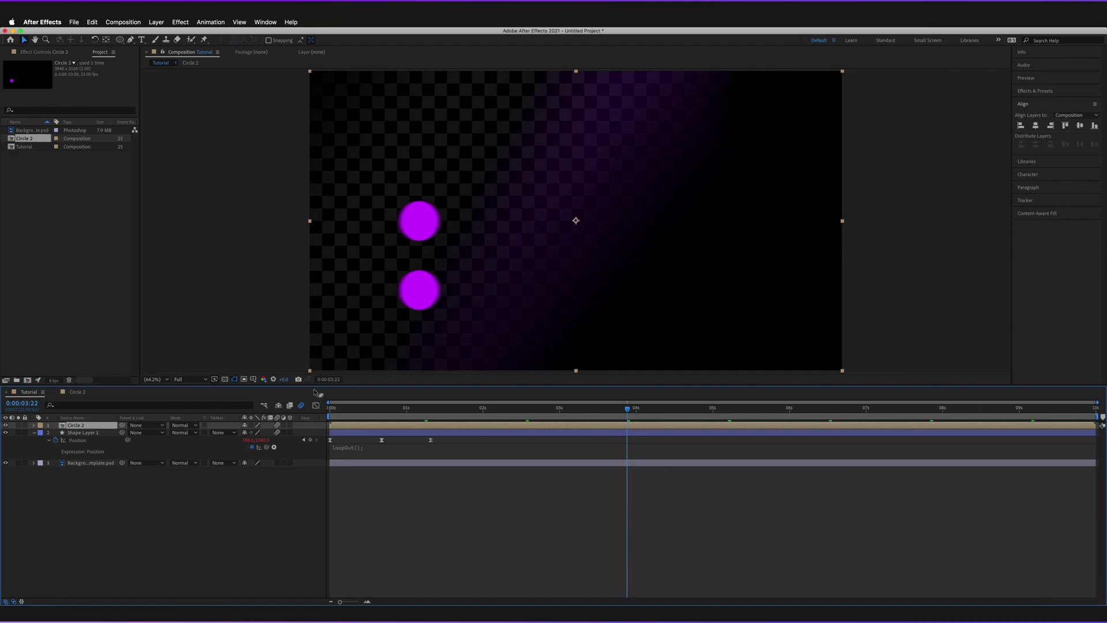
click(277, 425)
Temporarily disable motion blur for the whole Circle 2 composition, compare the result in Tutorial, and enable it again in Circle 2.
double_click(115, 427)
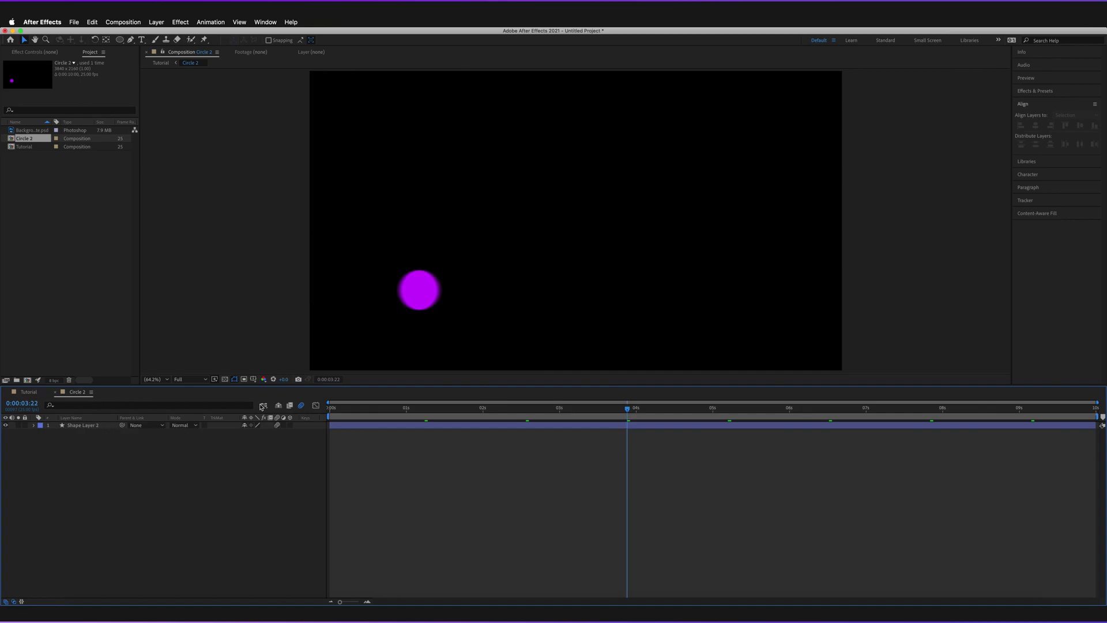
click(301, 406)
click(28, 391)
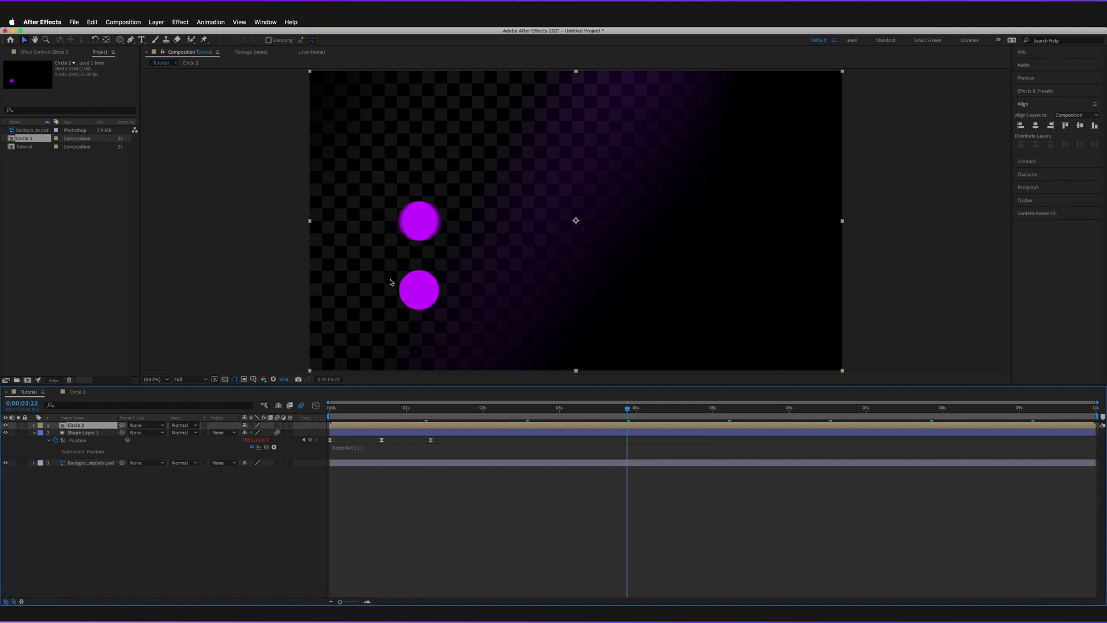
double_click(80, 426)
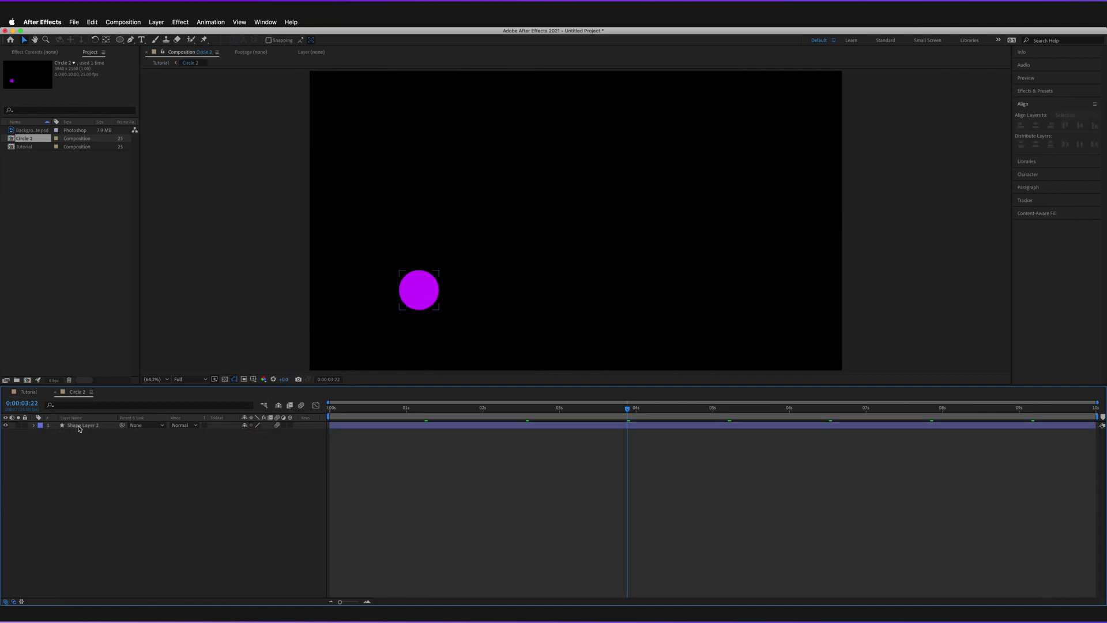
click(301, 405)
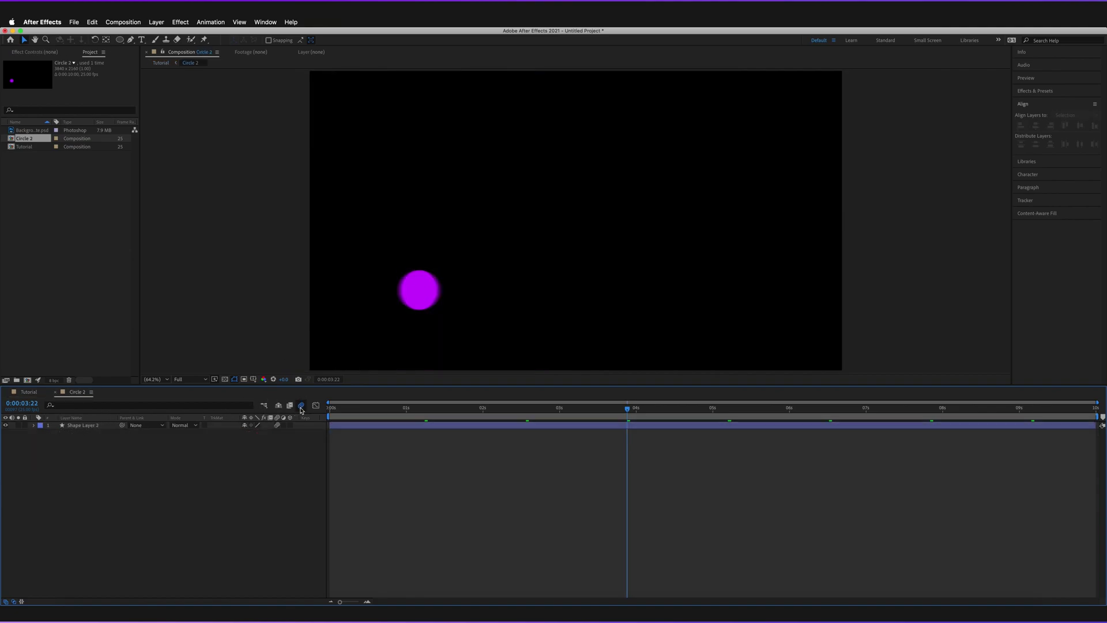
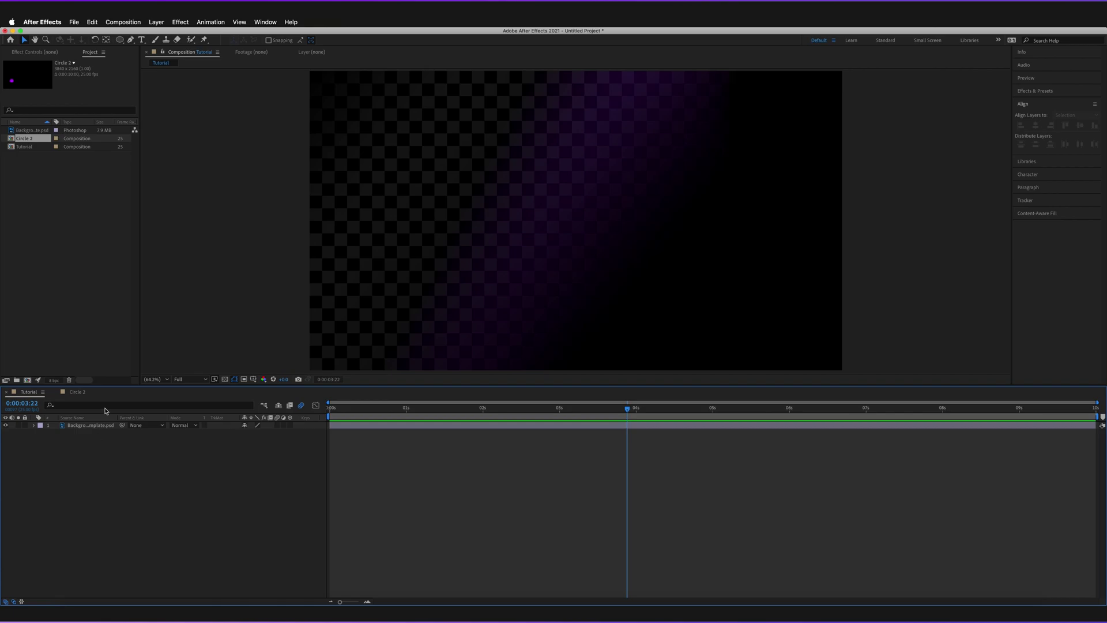
Add a text layer reading SAMPLE TEXT on two lines near the middle of the Tutorial composition.
click(141, 40)
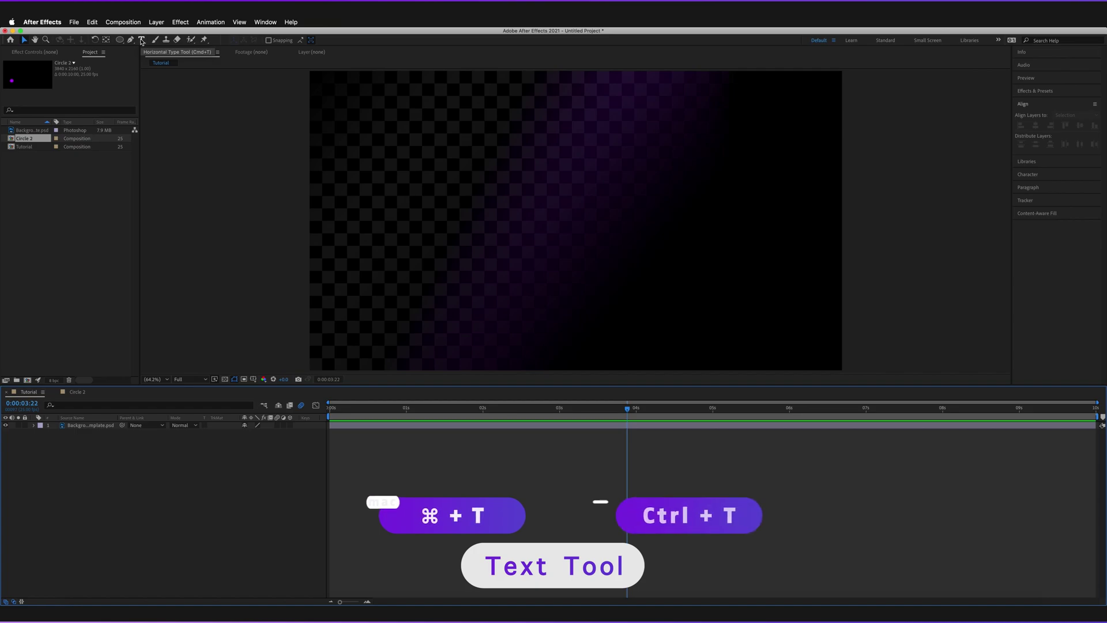
click(141, 40)
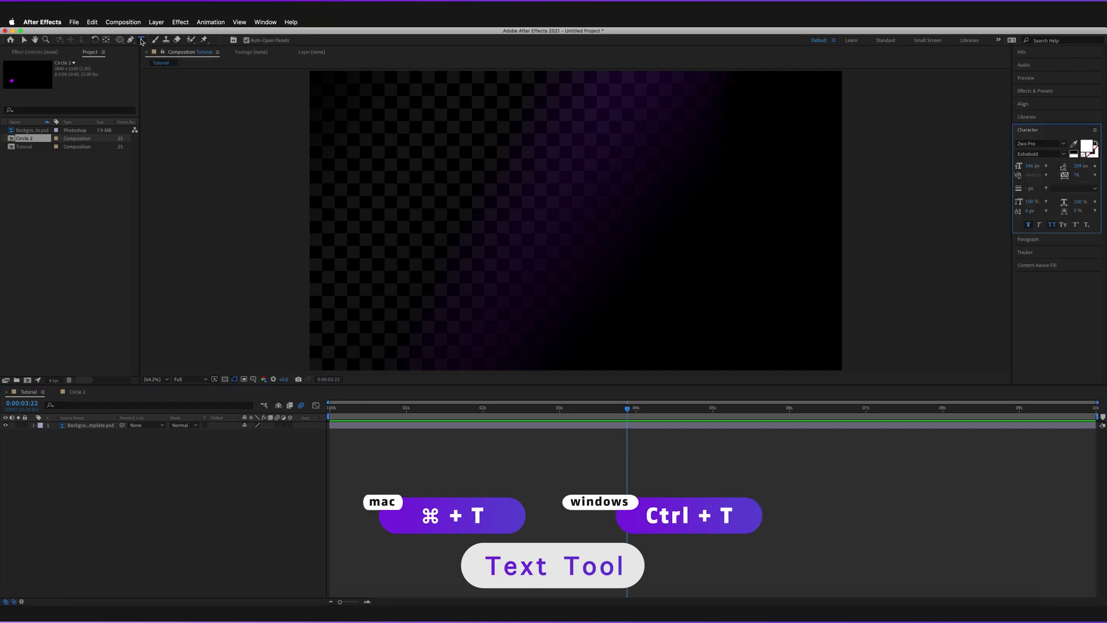
click(581, 214)
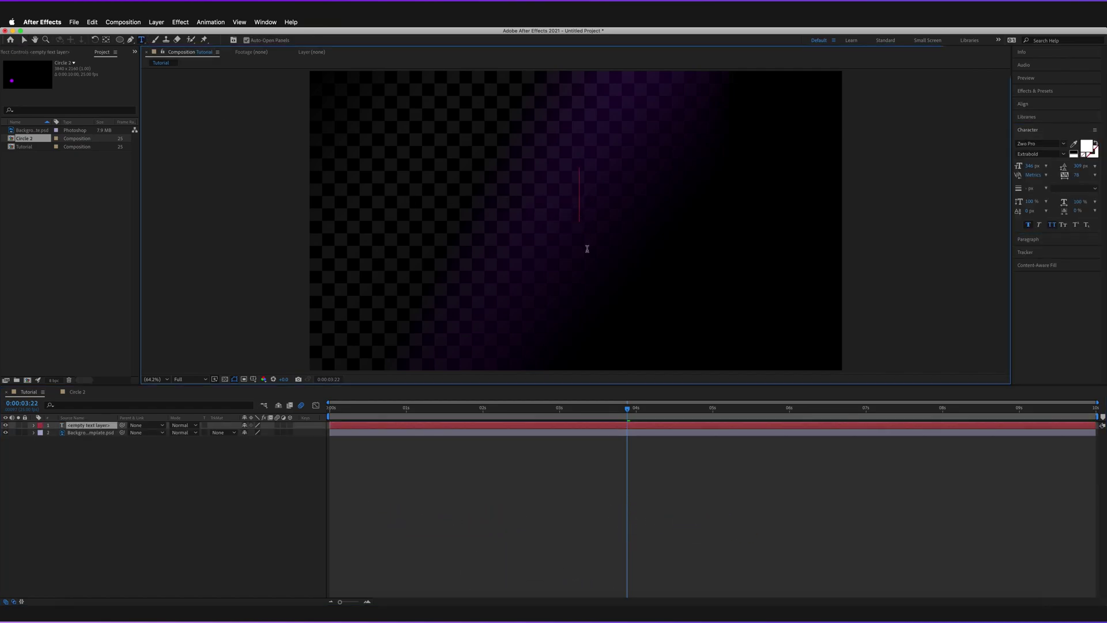
text(S)
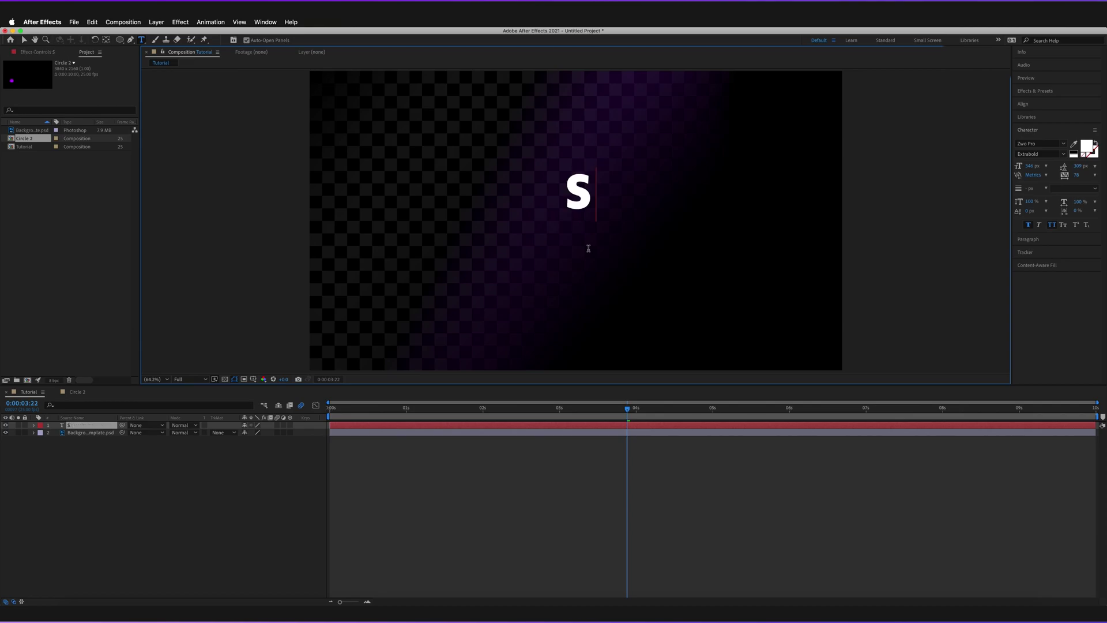
text(AMPLE TEXT)
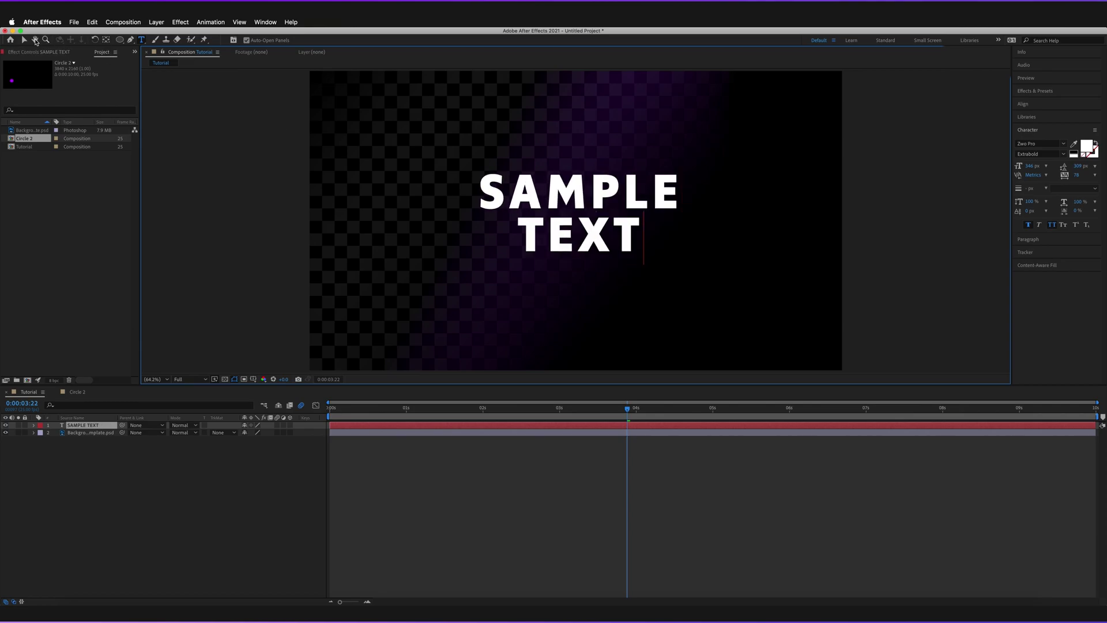
click(25, 40)
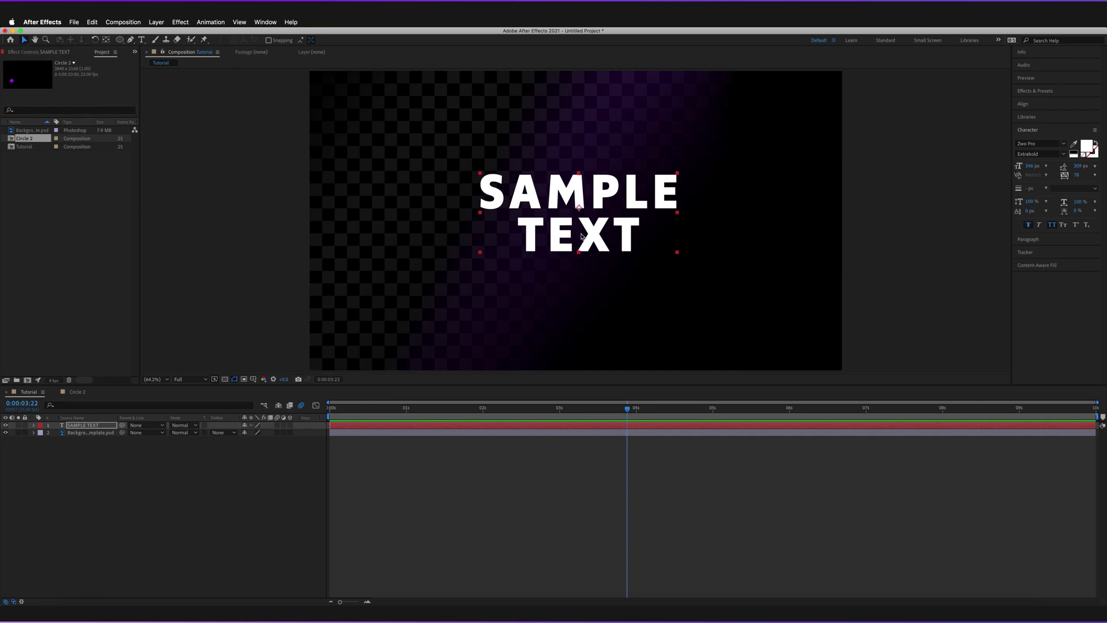
Centre the SAMPLE TEXT layer horizontally and vertically in the composition and deselect it.
key(y)
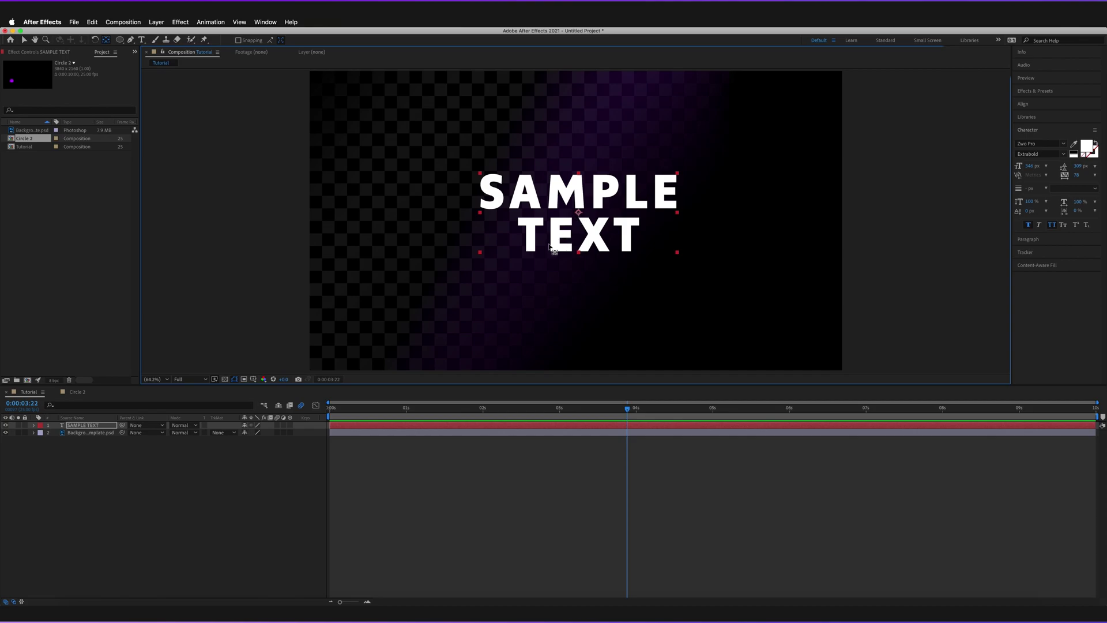
key(v)
click(1029, 109)
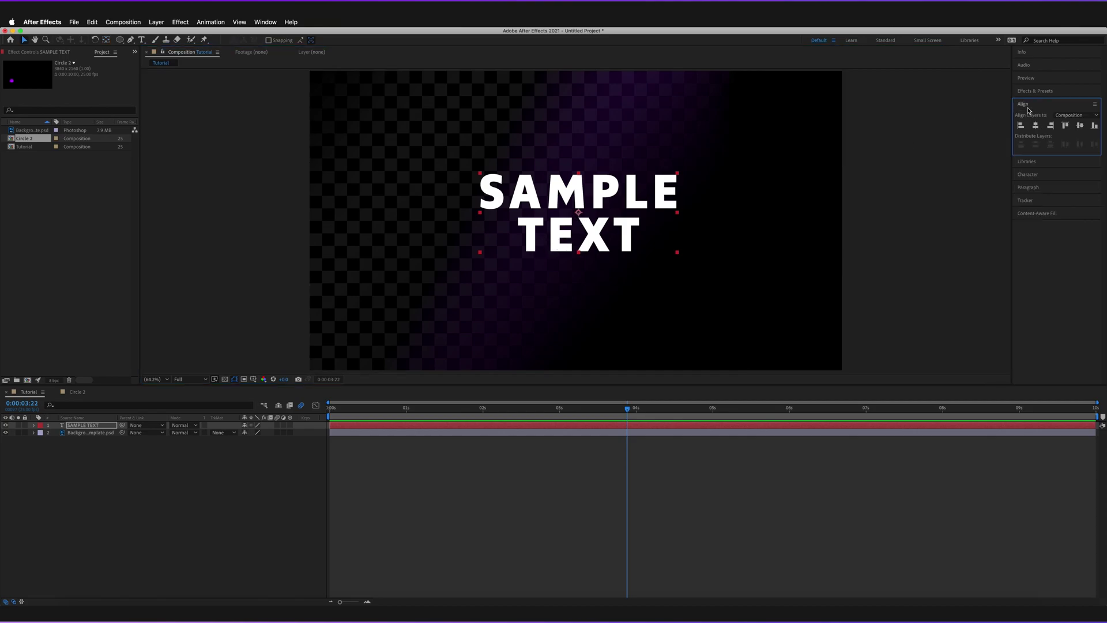
click(1036, 125)
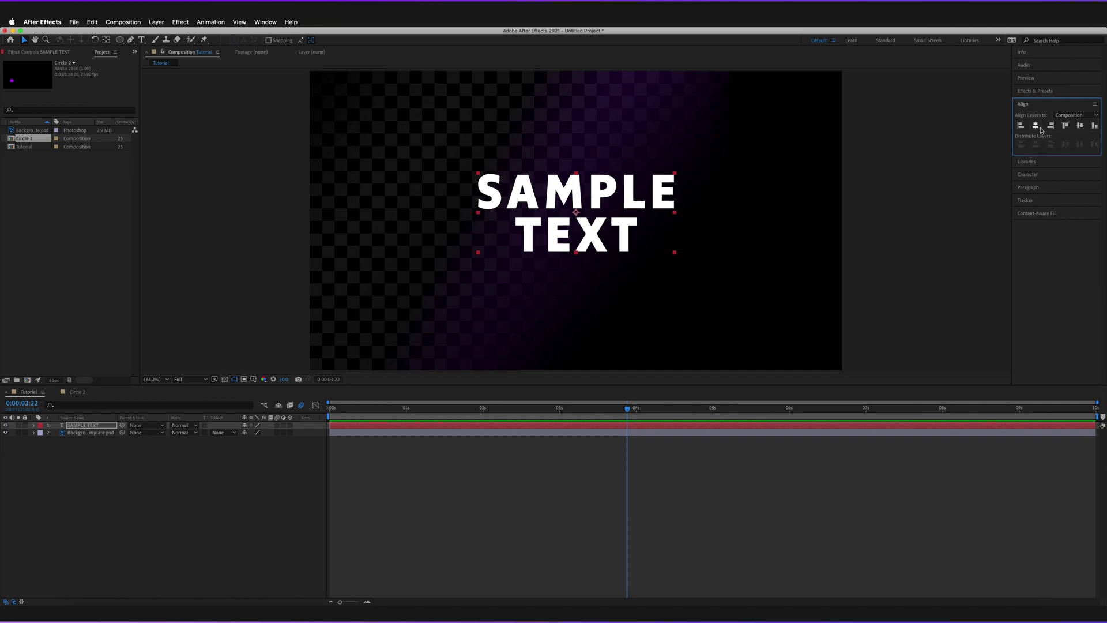
click(1080, 126)
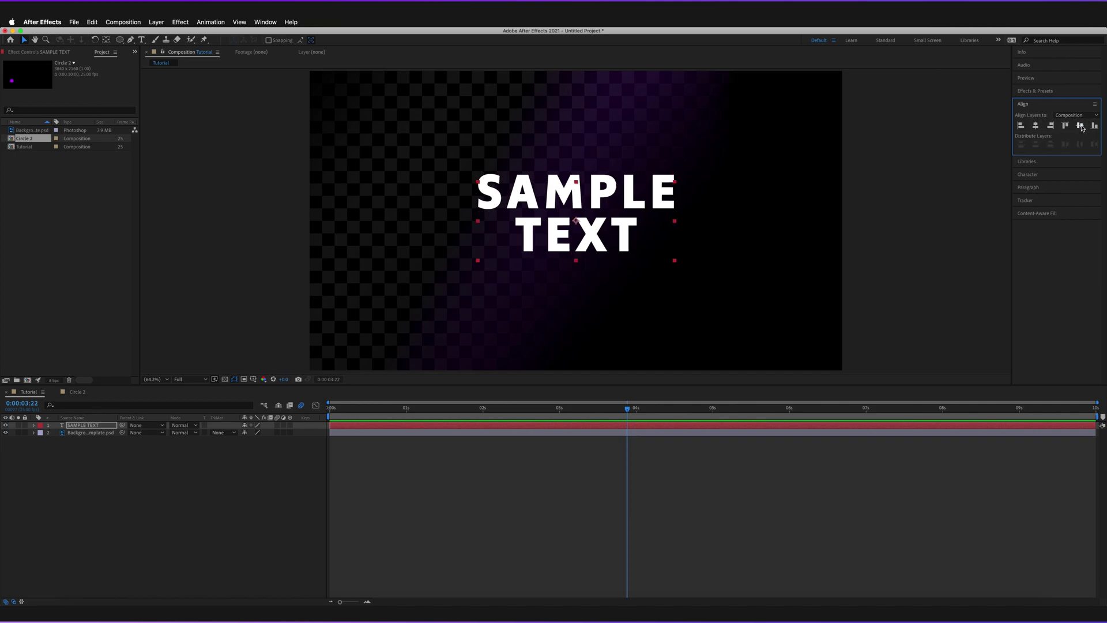
click(686, 487)
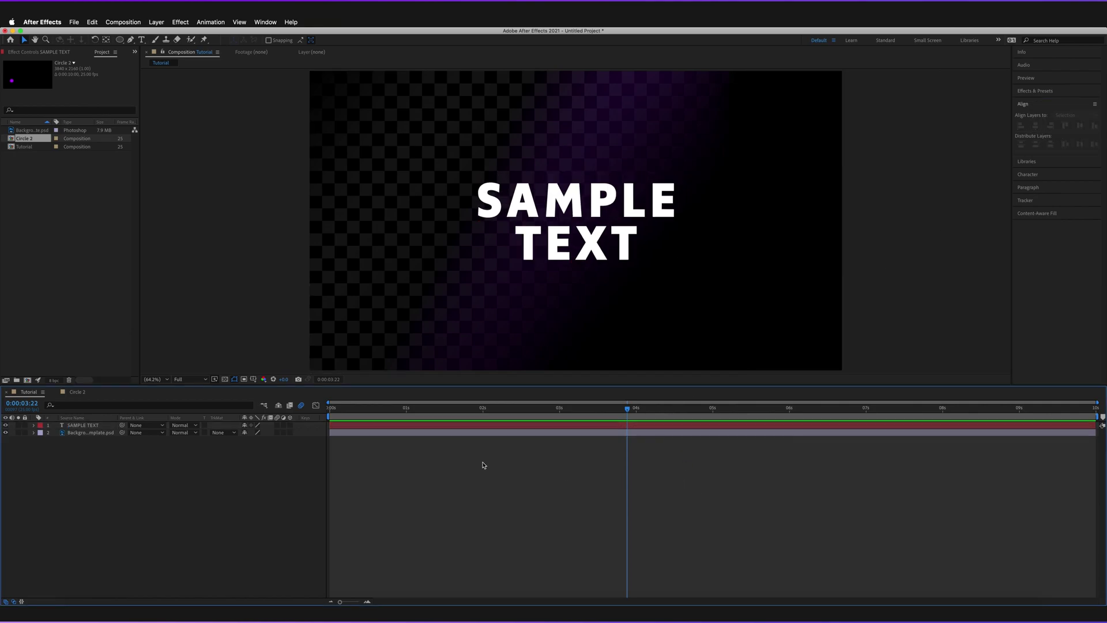
Add a Scale keyframe of 0% to the SAMPLE TEXT layer at 0:00:00:00.
click(95, 426)
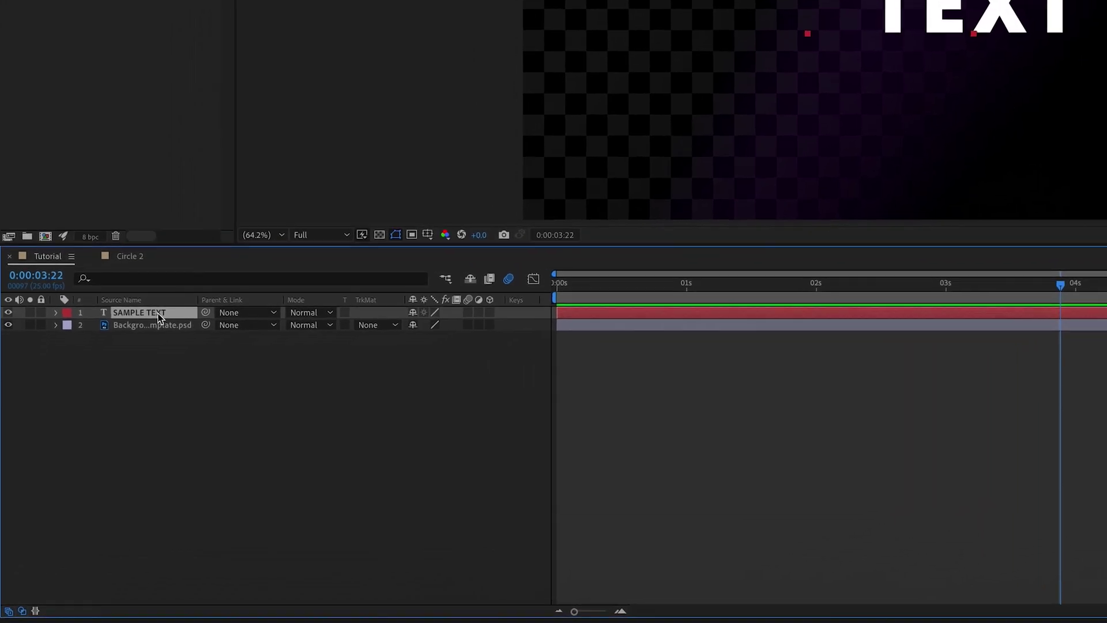
key(s)
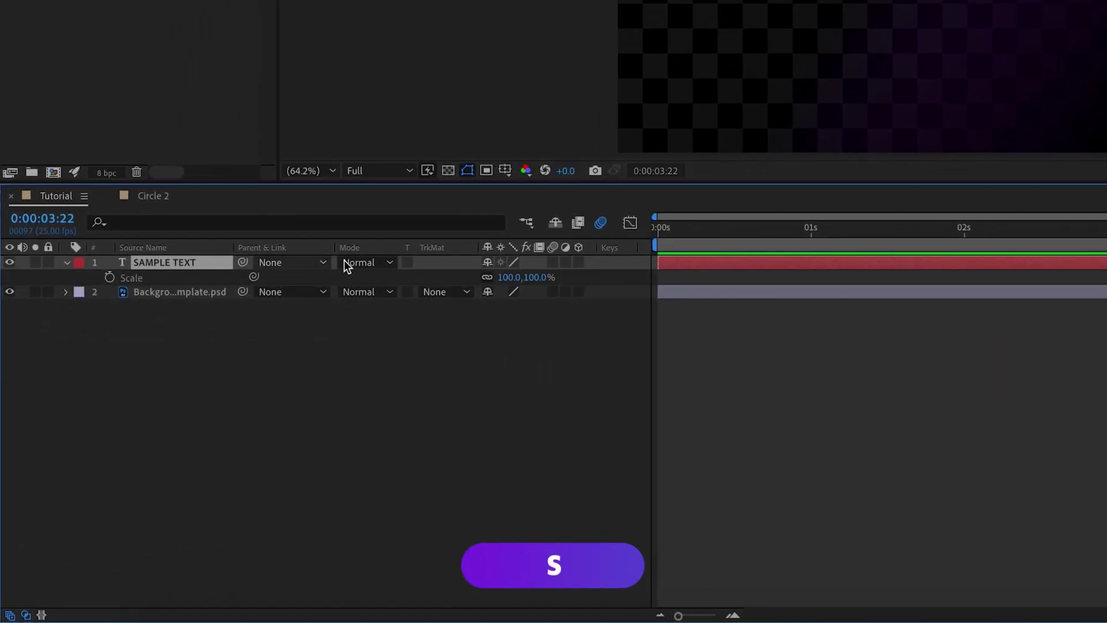
drag(738, 220, 617, 232)
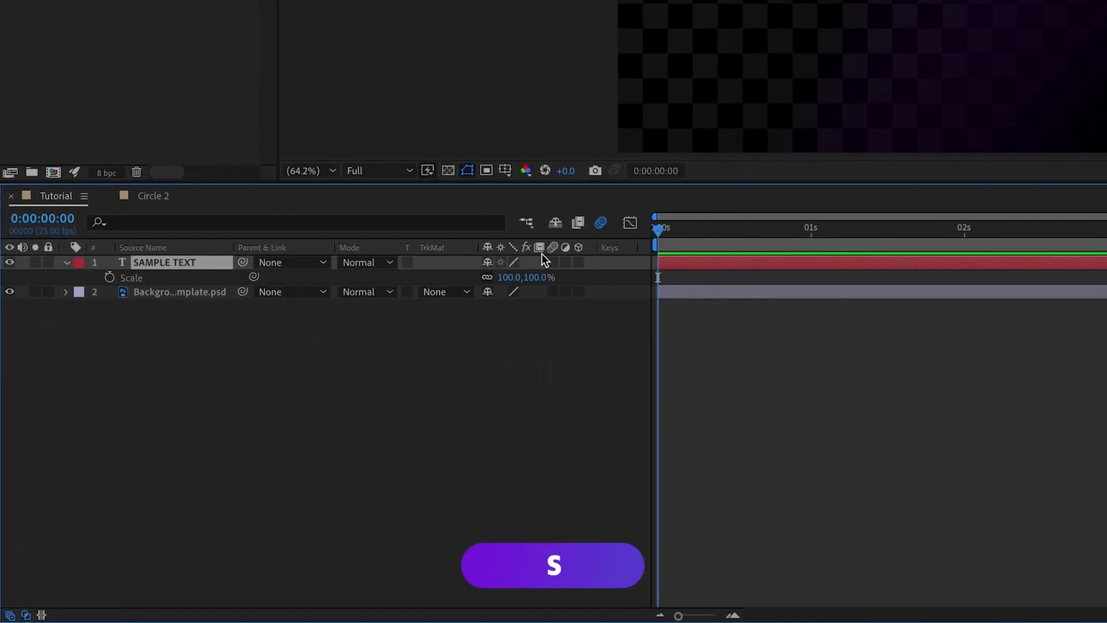
click(110, 278)
click(110, 278)
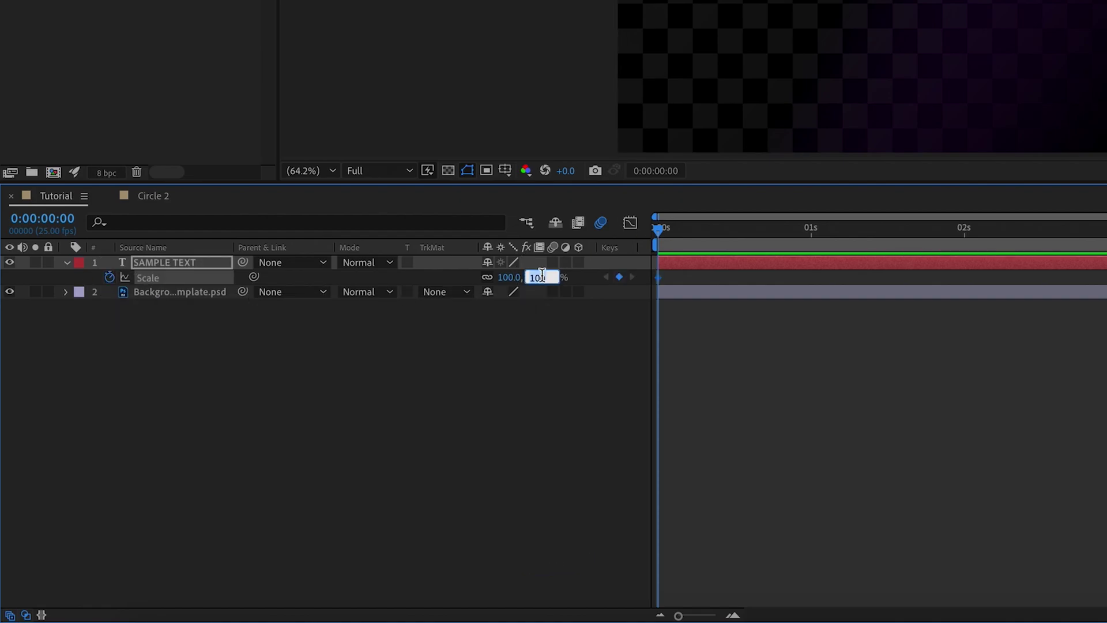
text(0)
key(Return)
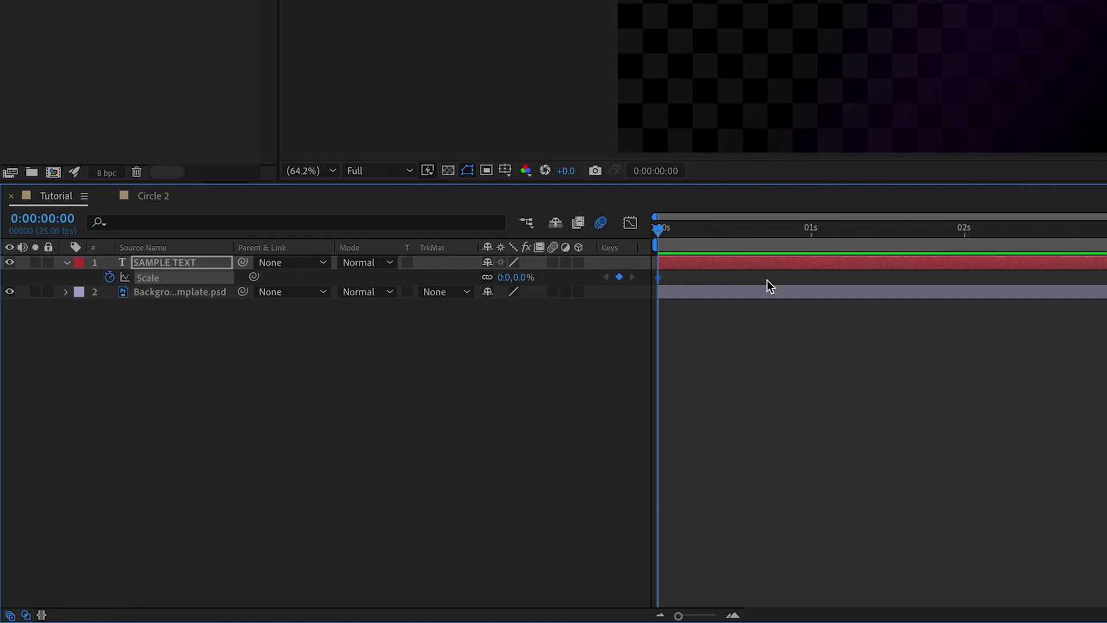
Set the SAMPLE TEXT layer's Scale to 100% at 0:00:00:16, creating a second keyframe.
click(754, 232)
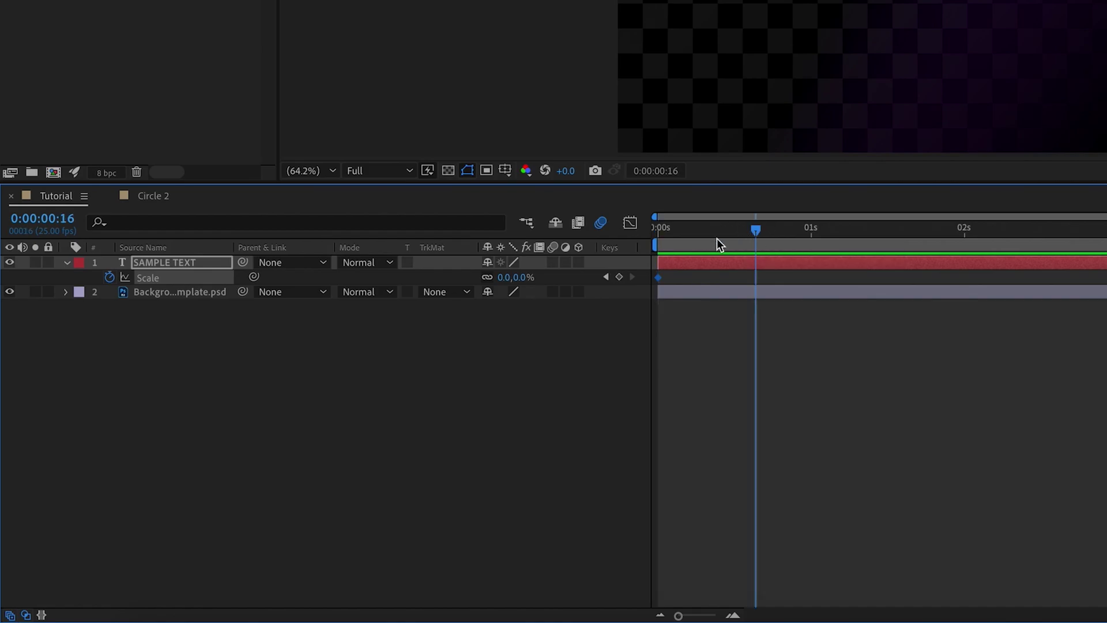
click(503, 277)
text(100)
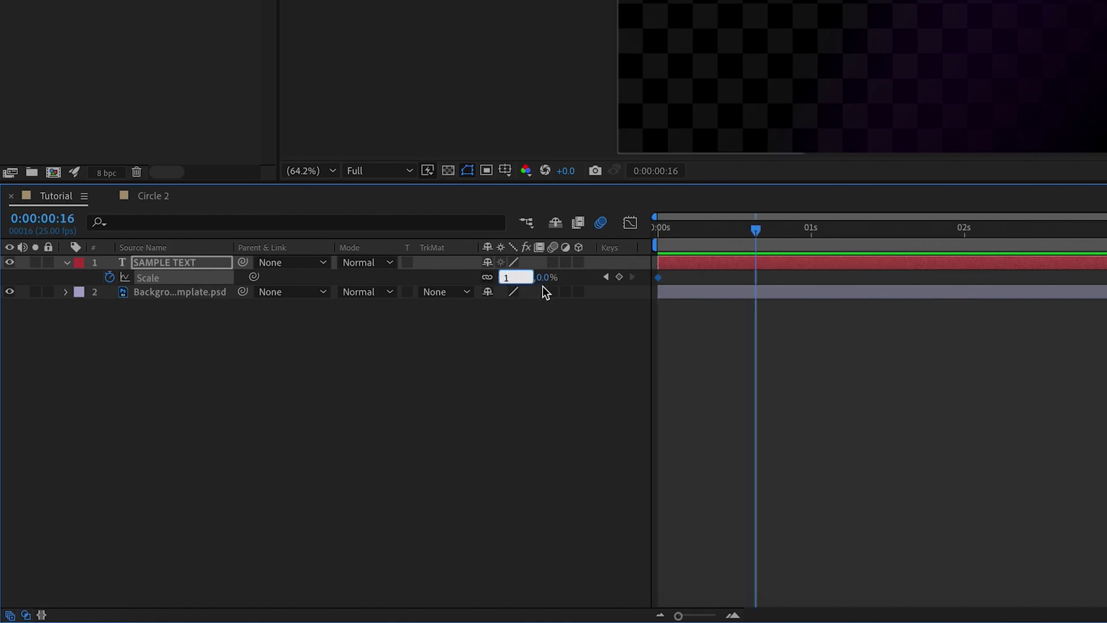
click(857, 359)
Copy the first Scale keyframe to 0:00:01:06 and apply Easy Ease to all three Scale keyframes.
click(847, 232)
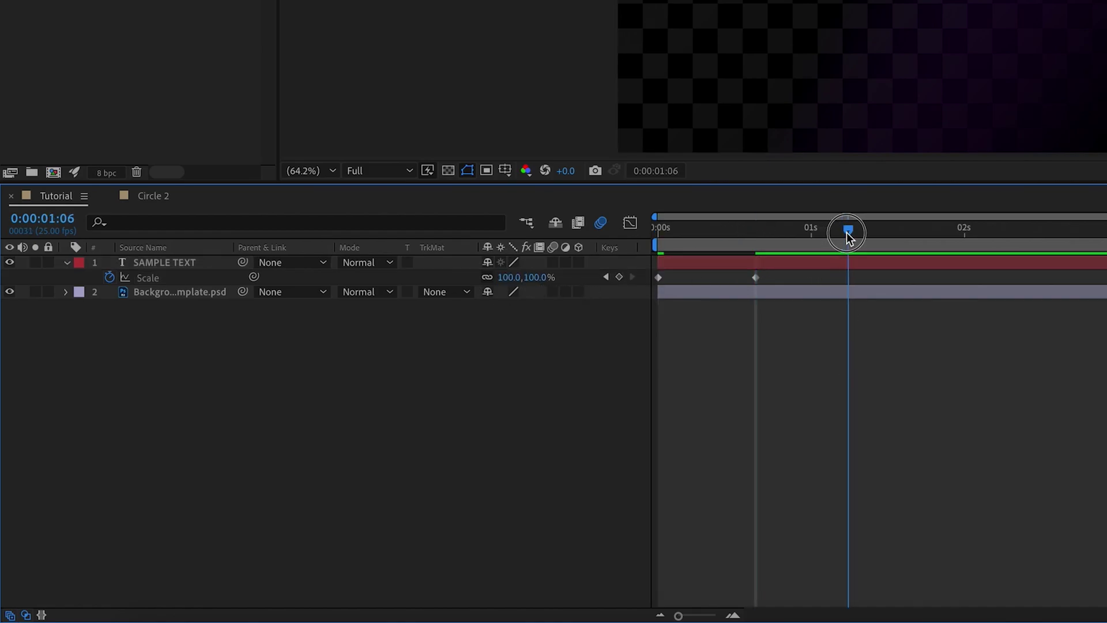
drag(671, 274, 652, 279)
key(ctrl+c)
key(ctrl+v)
click(859, 312)
drag(872, 274, 649, 281)
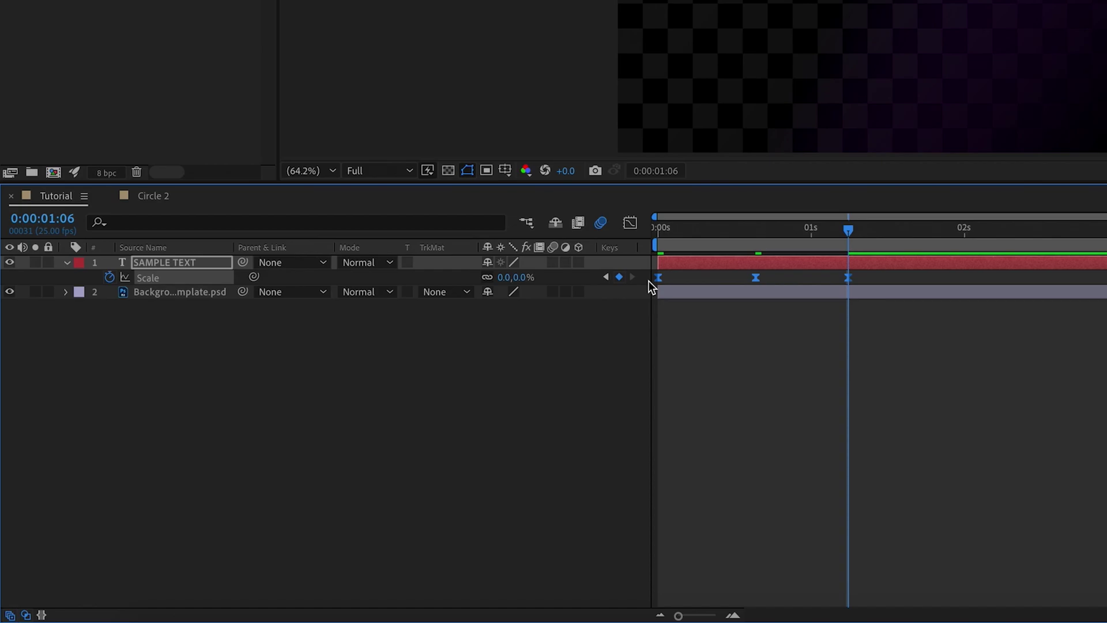
Add the expression loopOut() to the SAMPLE TEXT layer's Scale property.
alt+click(113, 281)
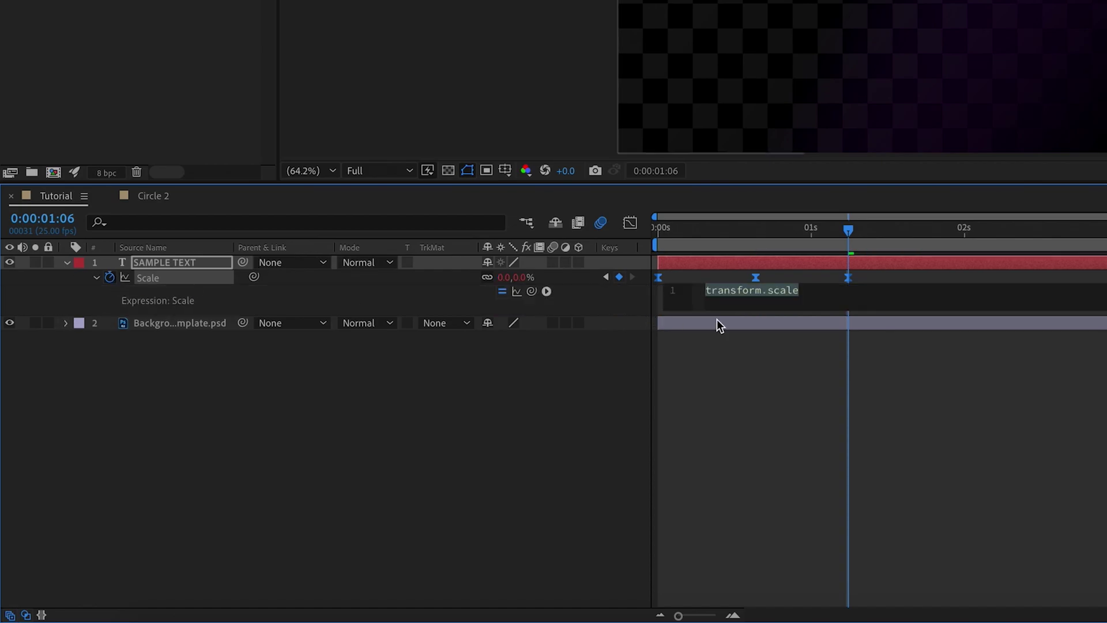
text(loop)
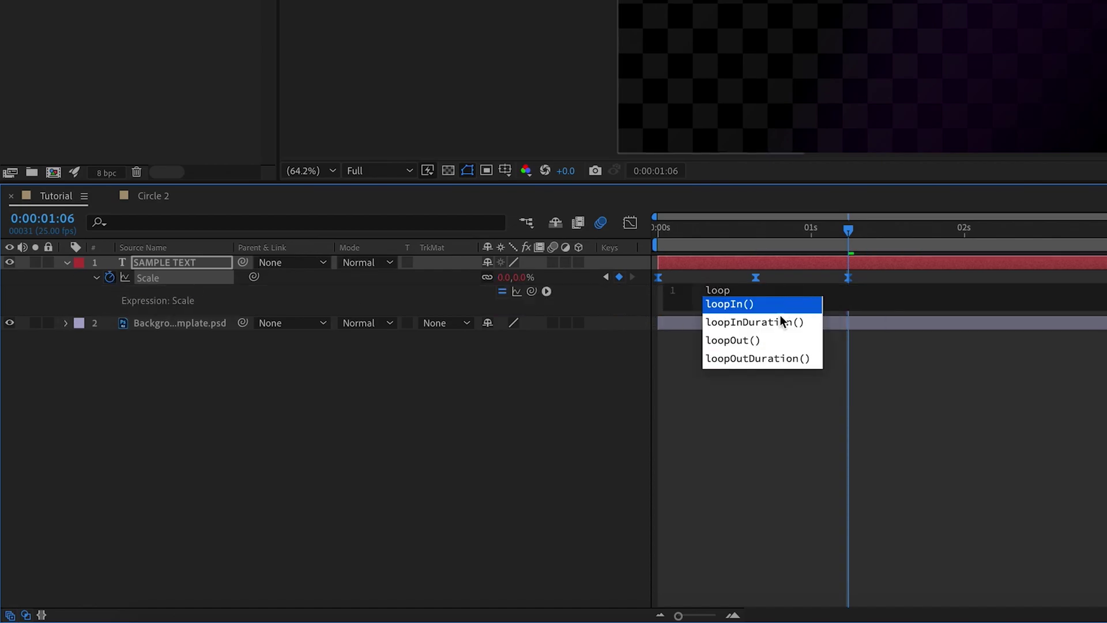
key(Down)
key(Down)
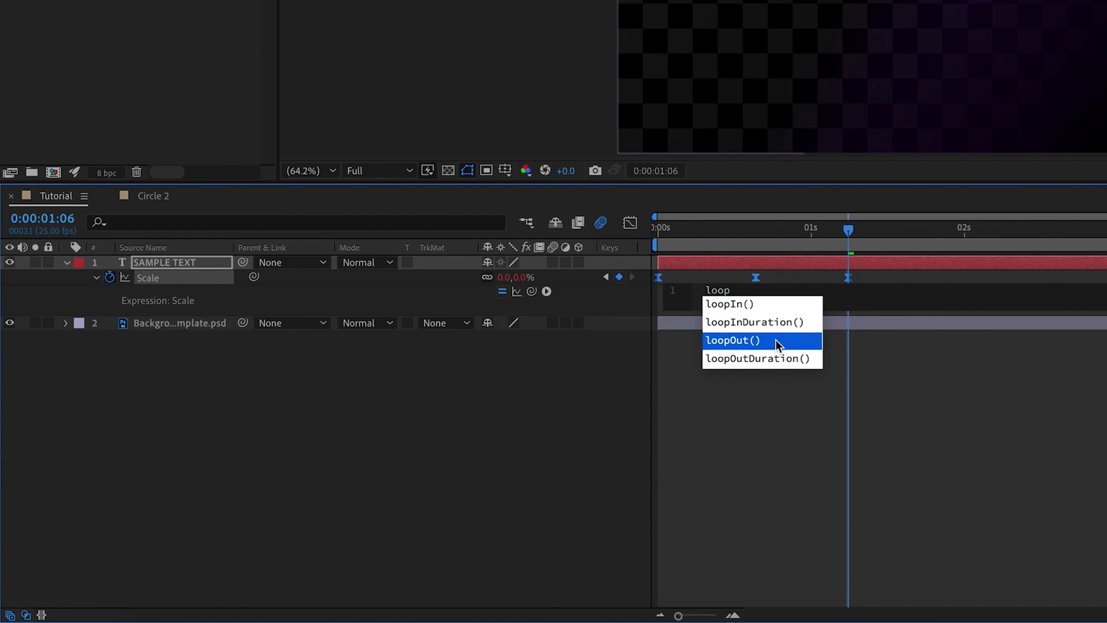
key(Return)
click(815, 401)
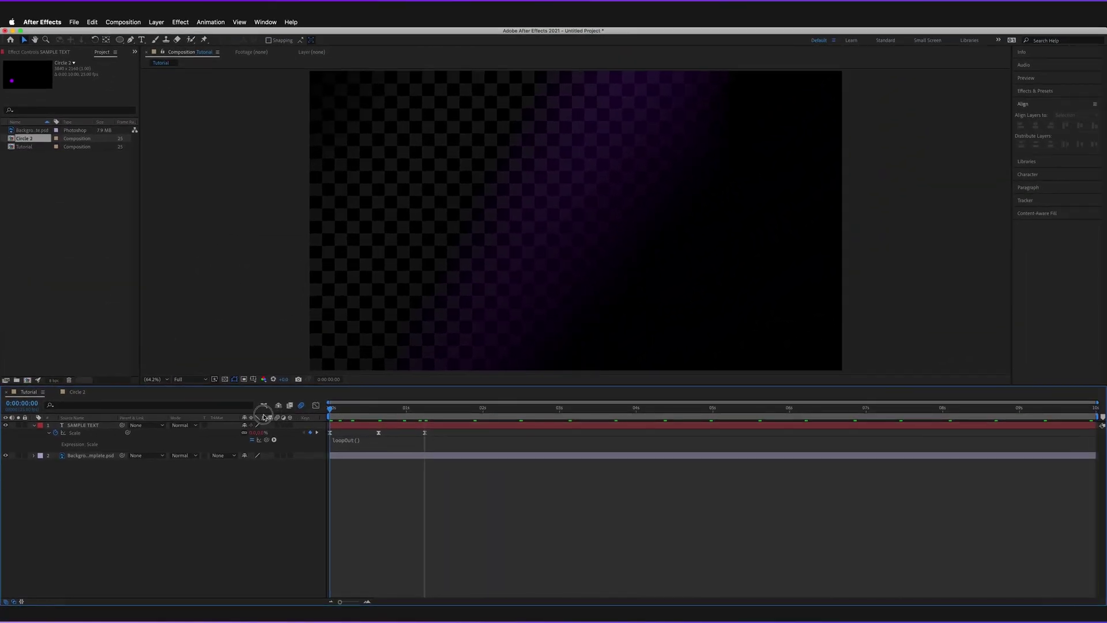
Preview the looping scale animation of the SAMPLE TEXT layer from the start of the composition.
key(Home)
key(space)
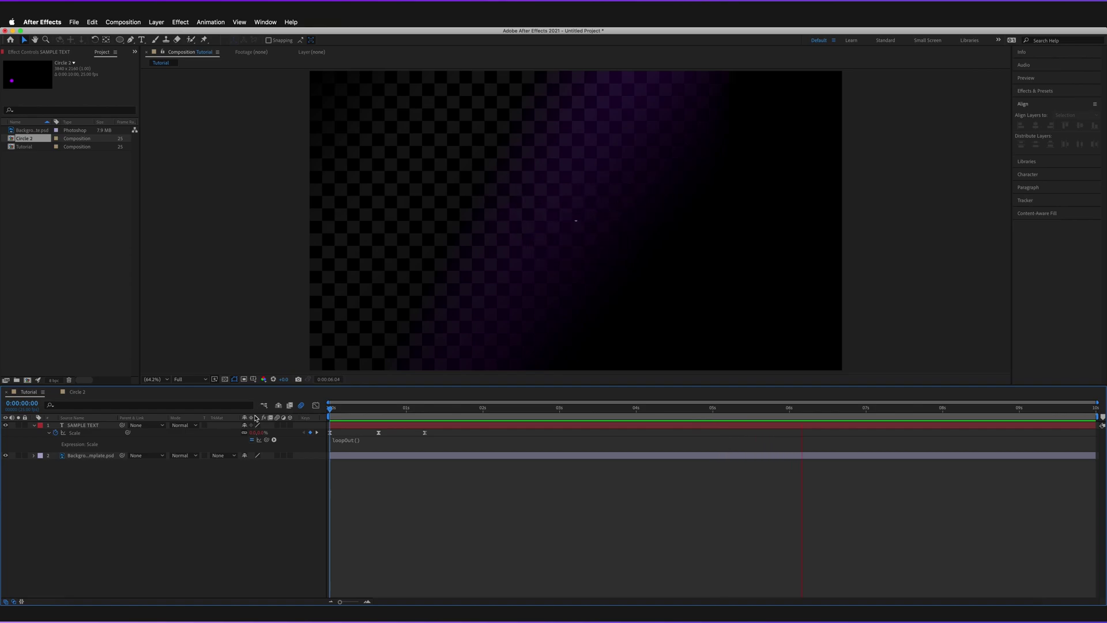
key(space)
Increase the SAMPLE TEXT layer's Scale keyframe at 0:00:00:16 to about 209% and return to the start of the timeline.
click(379, 408)
drag(271, 438, 312, 431)
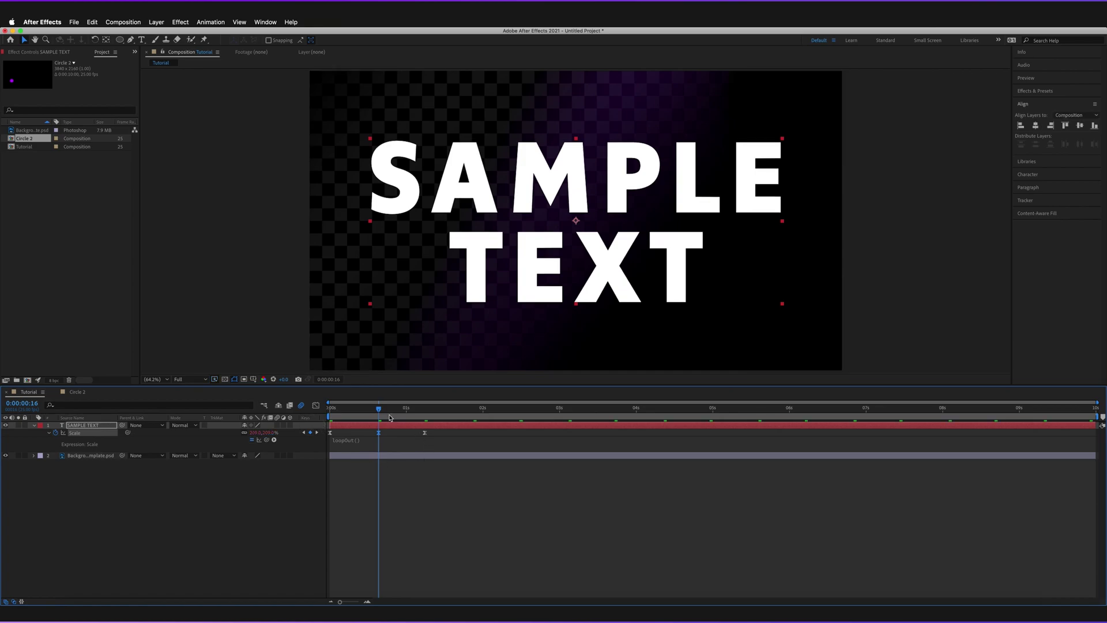
drag(379, 408, 314, 414)
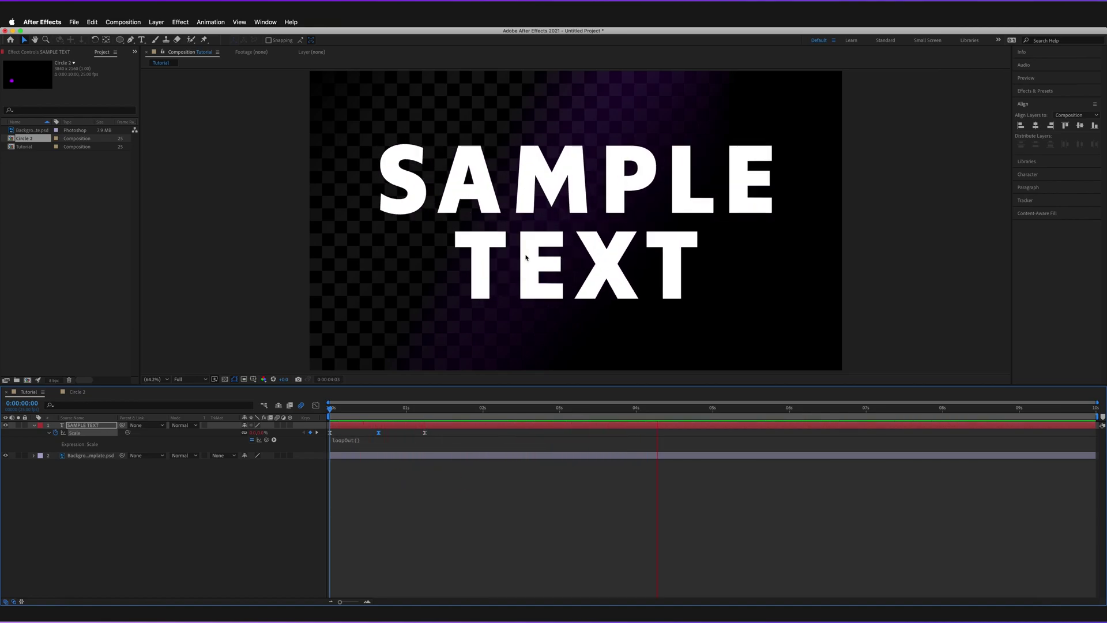
Enable motion blur on the SAMPLE TEXT layer, preview the scale animation and inspect the frame at 0:00:01:13.
drag(635, 411, 282, 435)
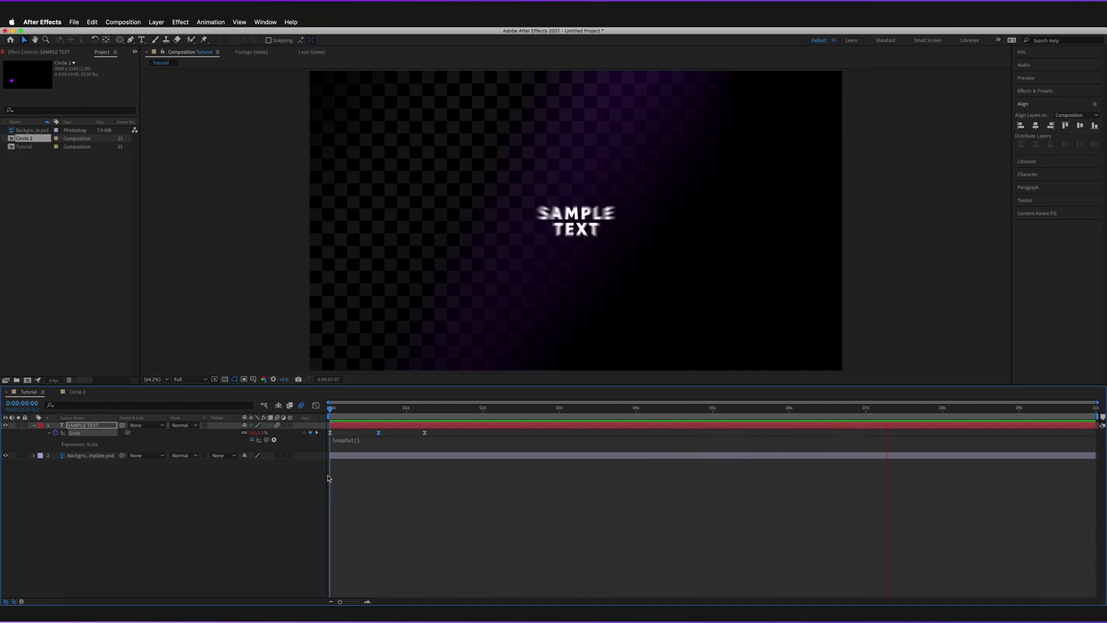
click(444, 410)
mouse_move(444, 410)
mouse_down()
mouse_move(477, 408)
mouse_move(446, 410)
mouse_up()
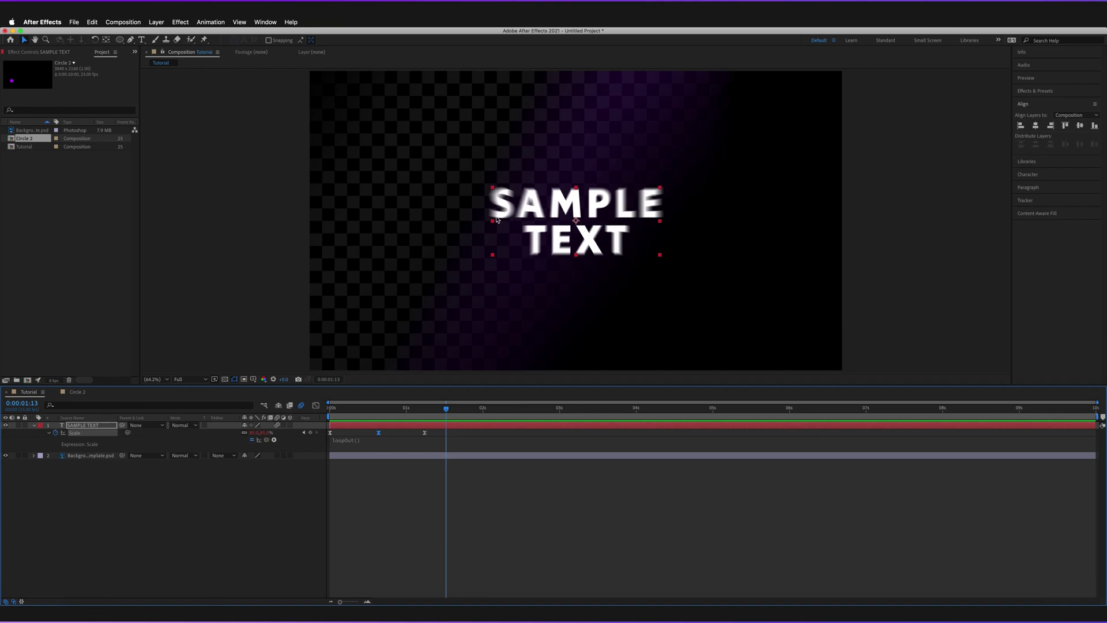
Set the SAMPLE TEXT layer's Scale to 100% at 0:00:00:16 and remove all its Scale keyframes.
click(378, 409)
click(276, 433)
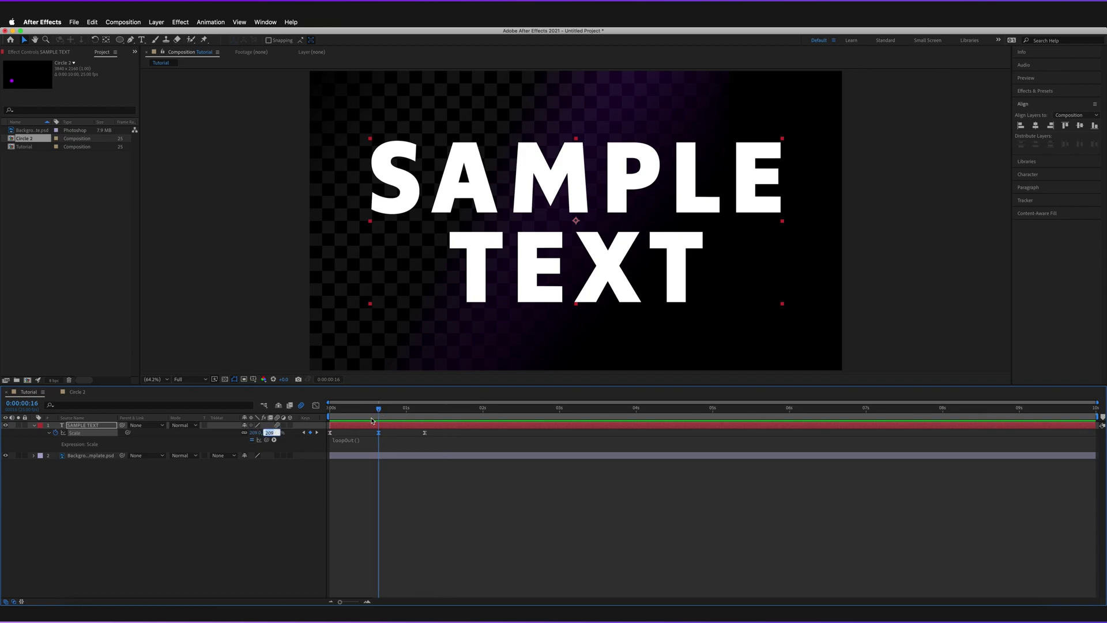
text(100)
key(Return)
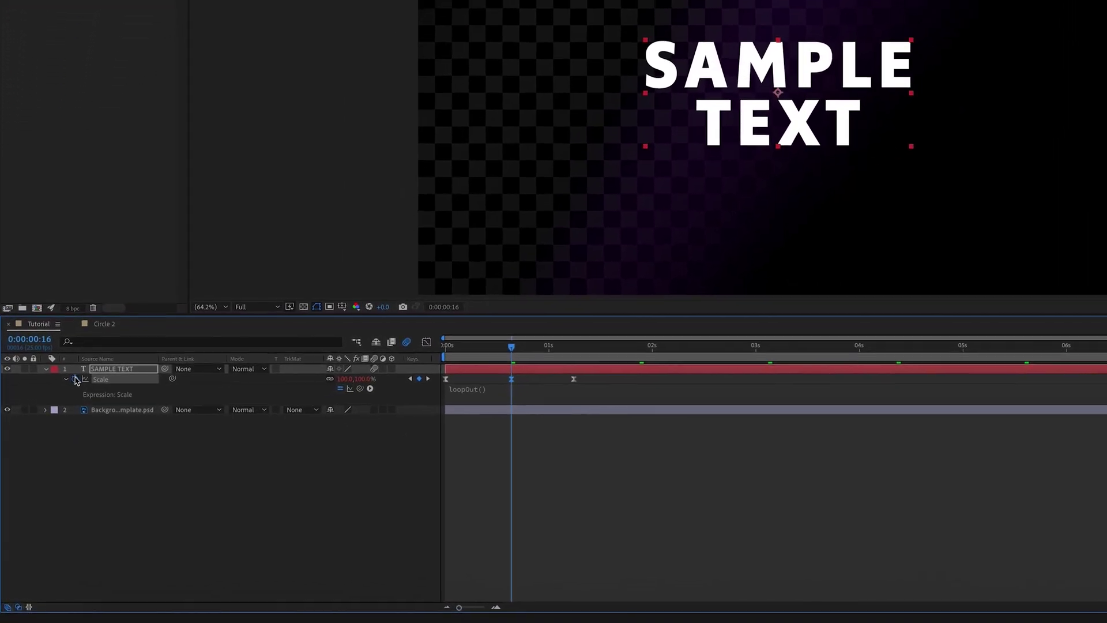
click(67, 379)
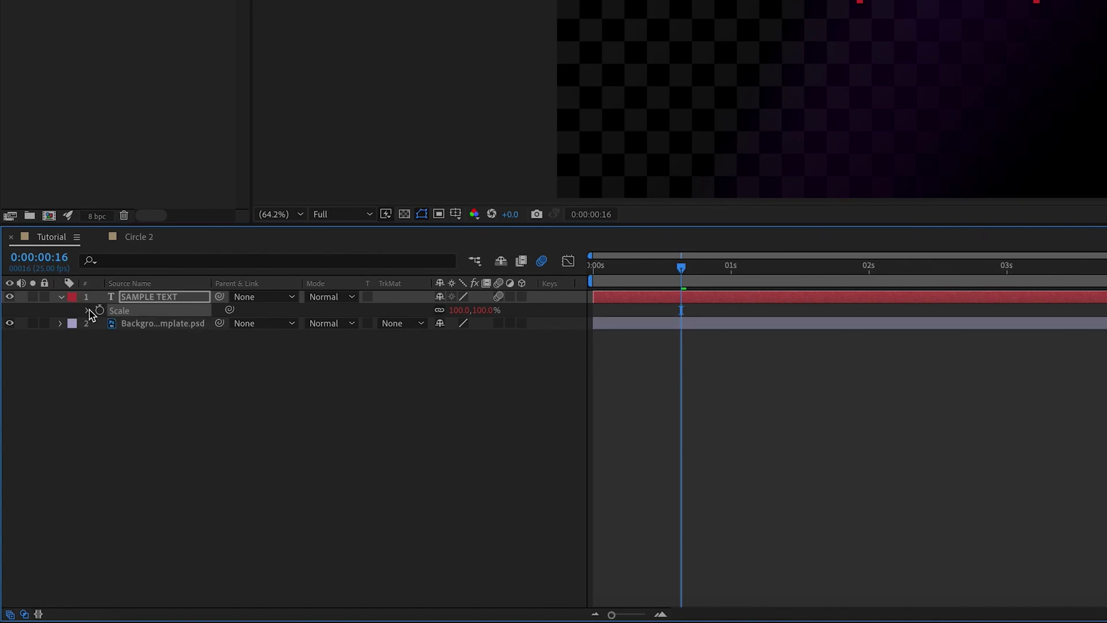
Add a Rotation keyframe of 0x+0.0° to the SAMPLE TEXT layer and place it at 0:00:00:00.
click(61, 297)
click(149, 297)
key(r)
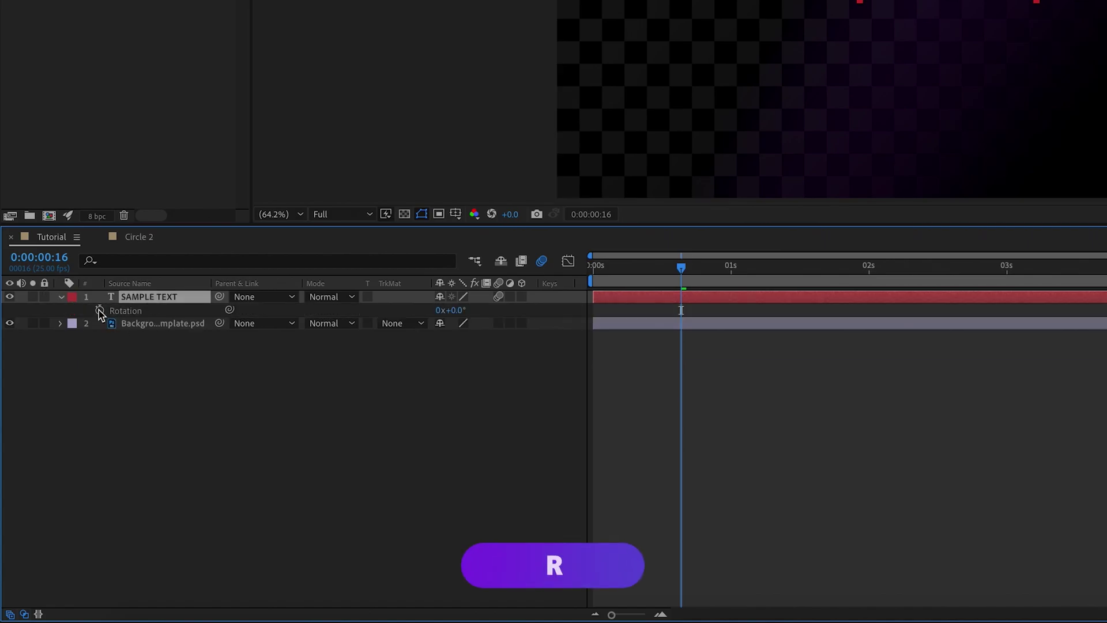
click(99, 311)
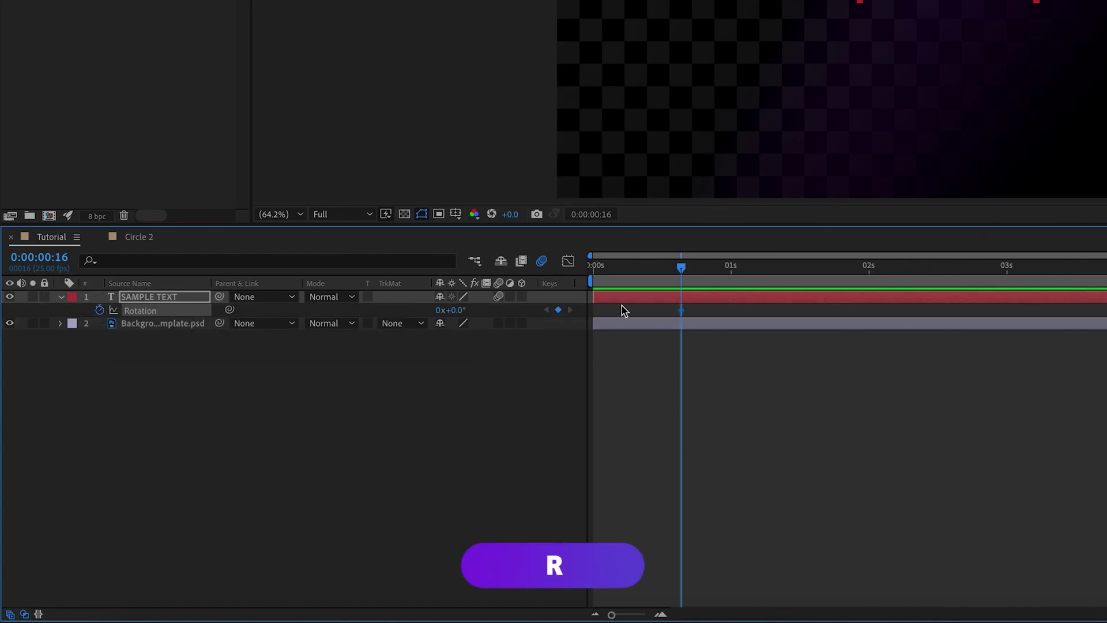
drag(681, 311, 596, 311)
Set the SAMPLE TEXT layer's Rotation to 3 full revolutions at 0:00:03:00, creating a second keyframe.
click(1008, 276)
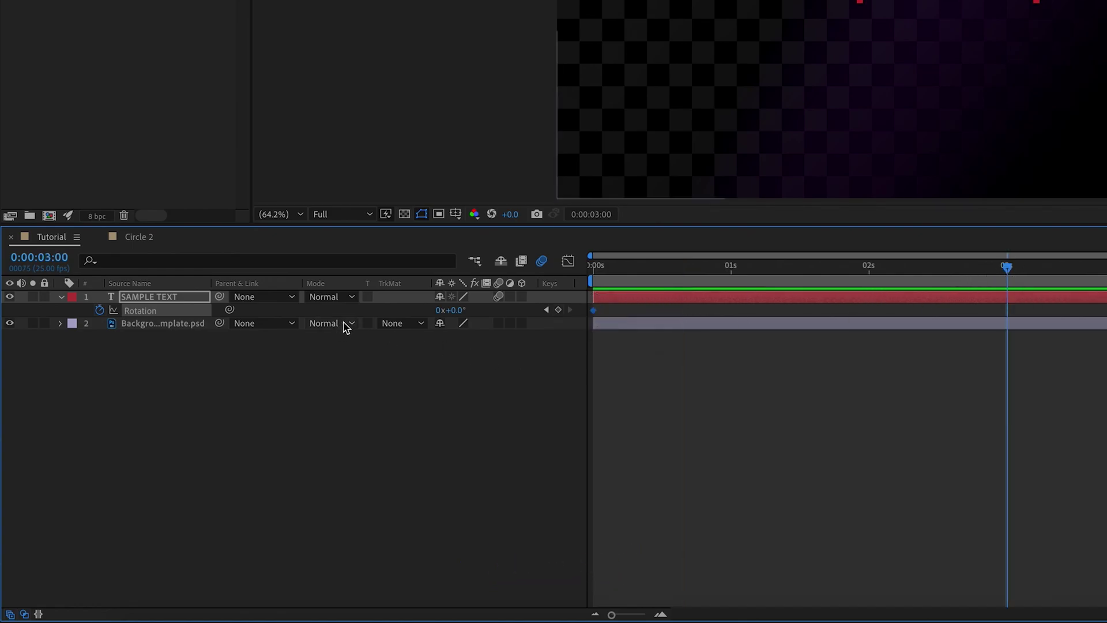
click(442, 310)
text(3)
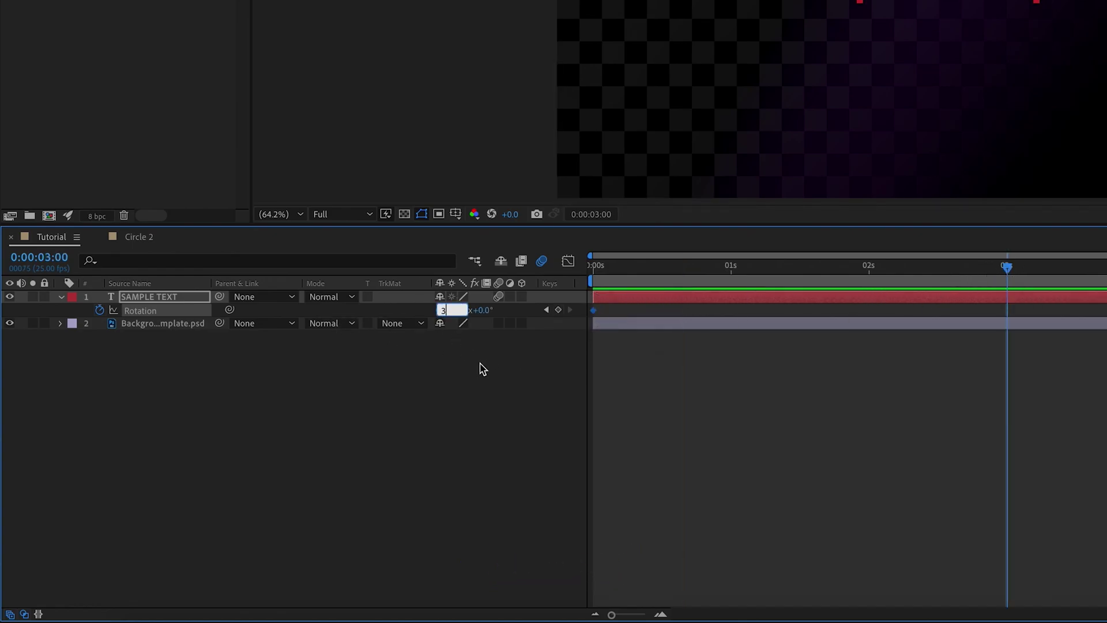
click(507, 455)
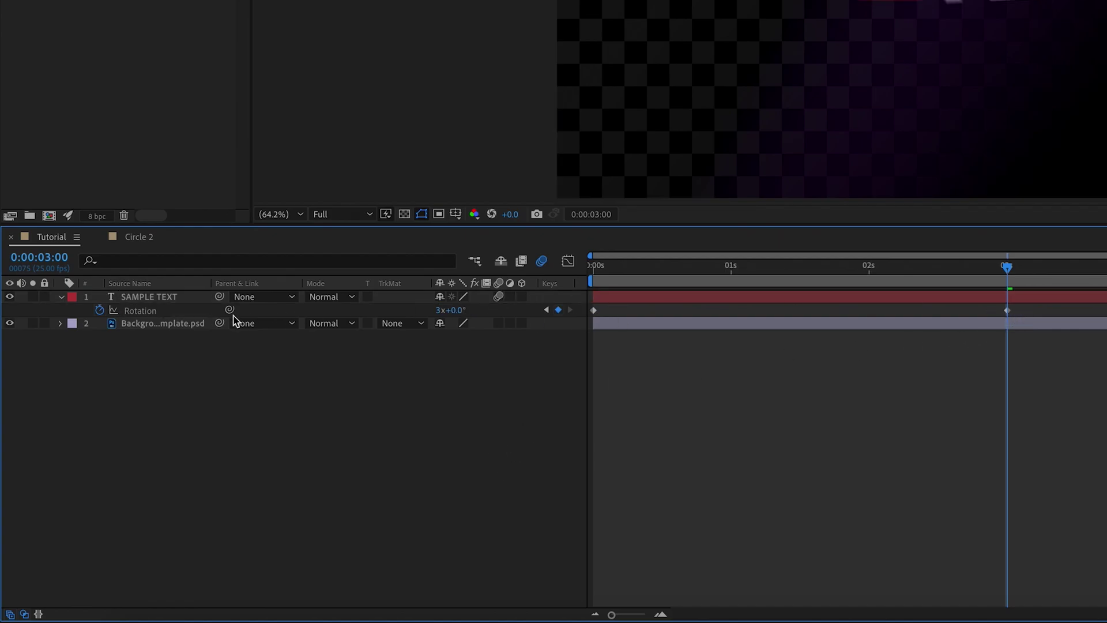
Add the expression loopOut() to the SAMPLE TEXT layer's Rotation property.
alt+click(99, 311)
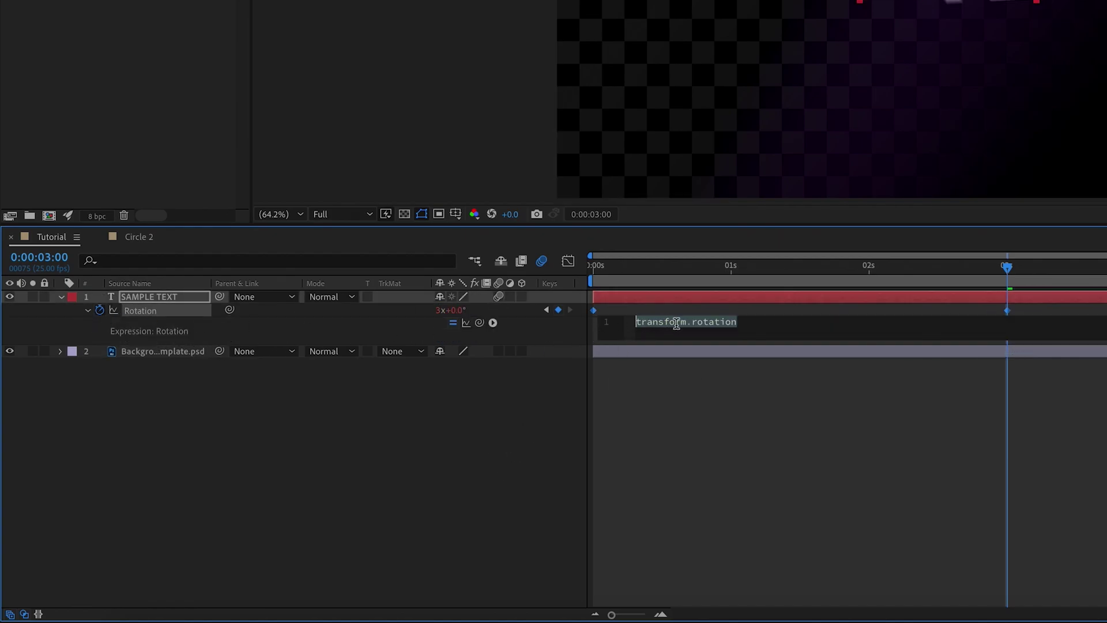
text(loop)
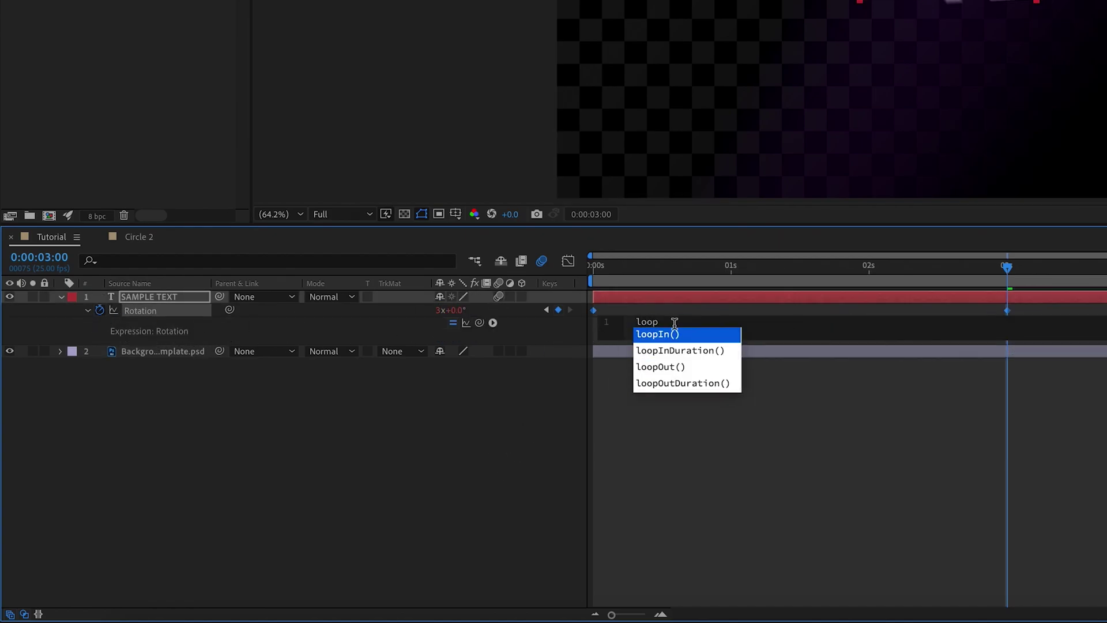
key(Down)
key(Down)
key(Return)
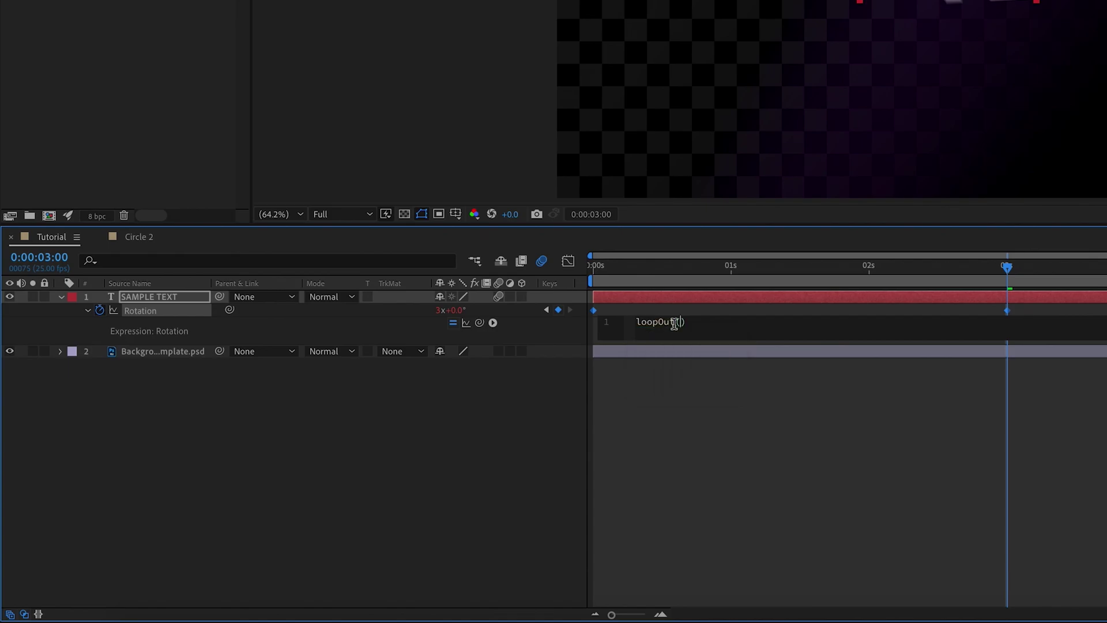
click(726, 383)
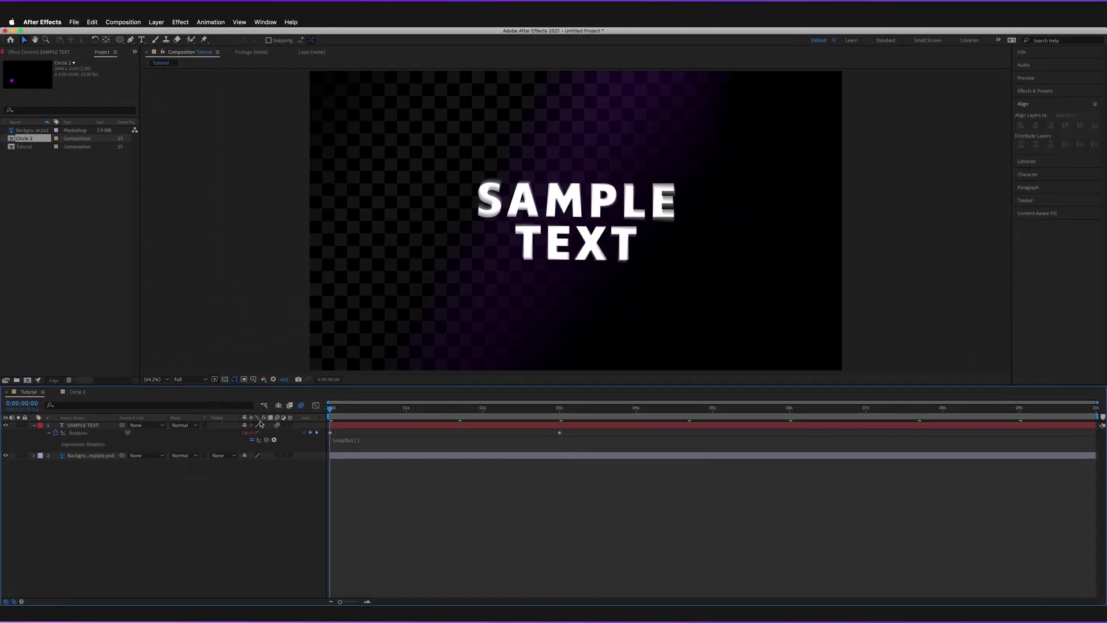
Disable motion blur on the SAMPLE TEXT layer and preview the looping rotation from the start.
key(Home)
click(278, 427)
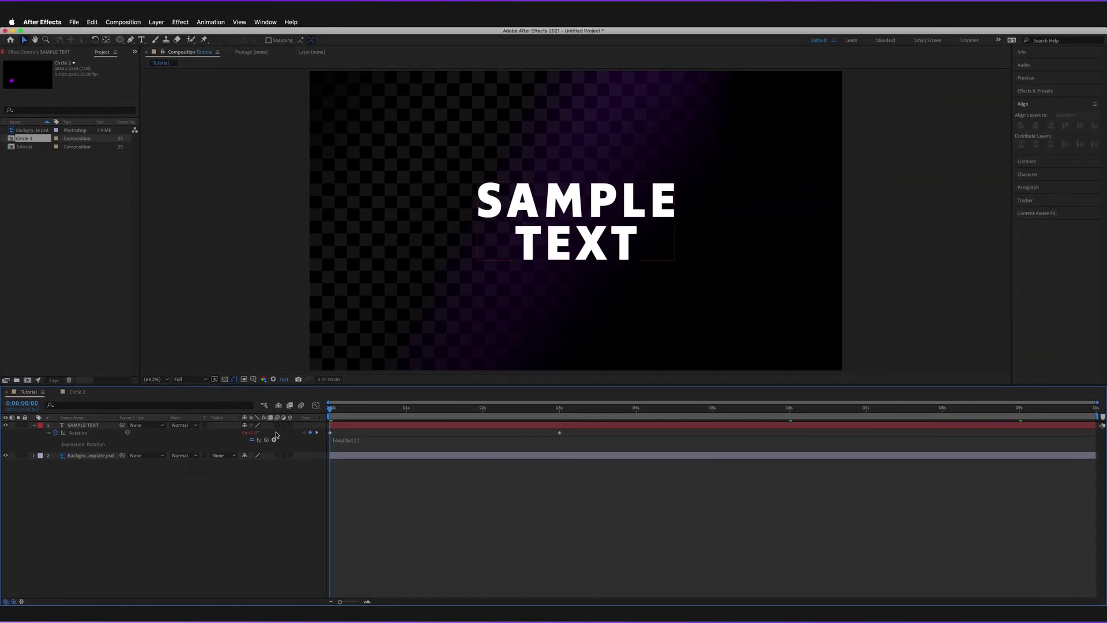
key(space)
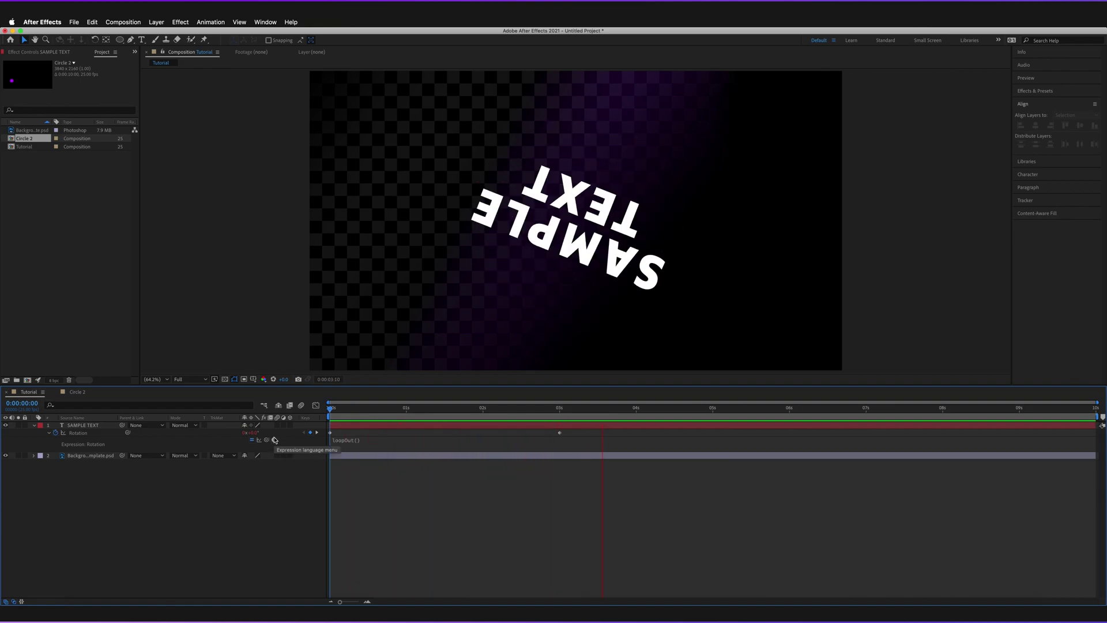
key(space)
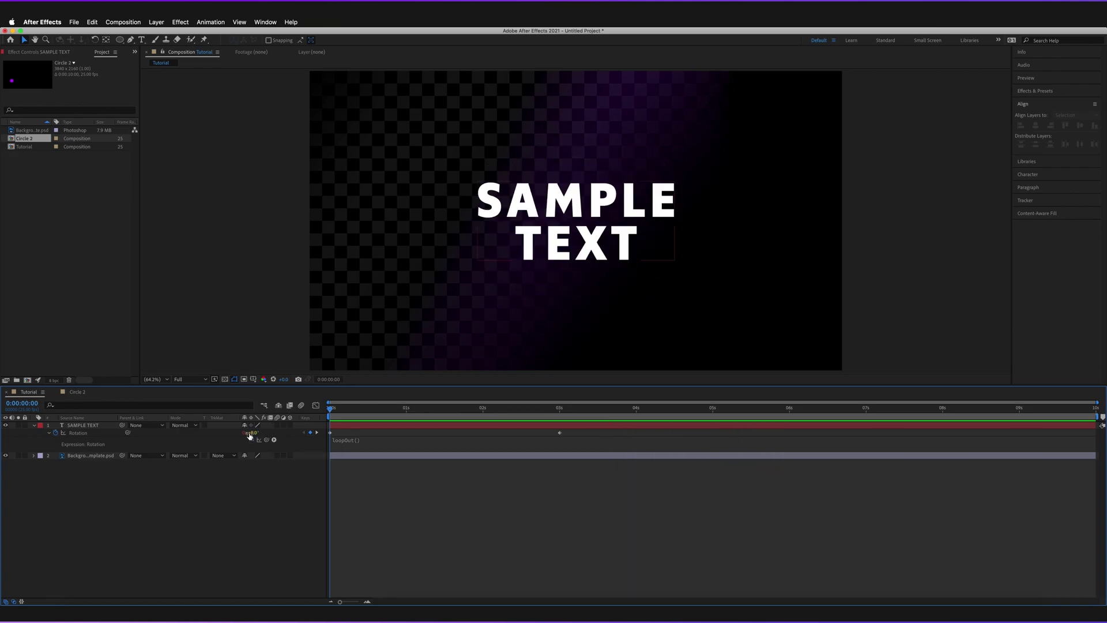
Re-enable motion blur on the SAMPLE TEXT layer and preview the blurred rotation.
click(277, 425)
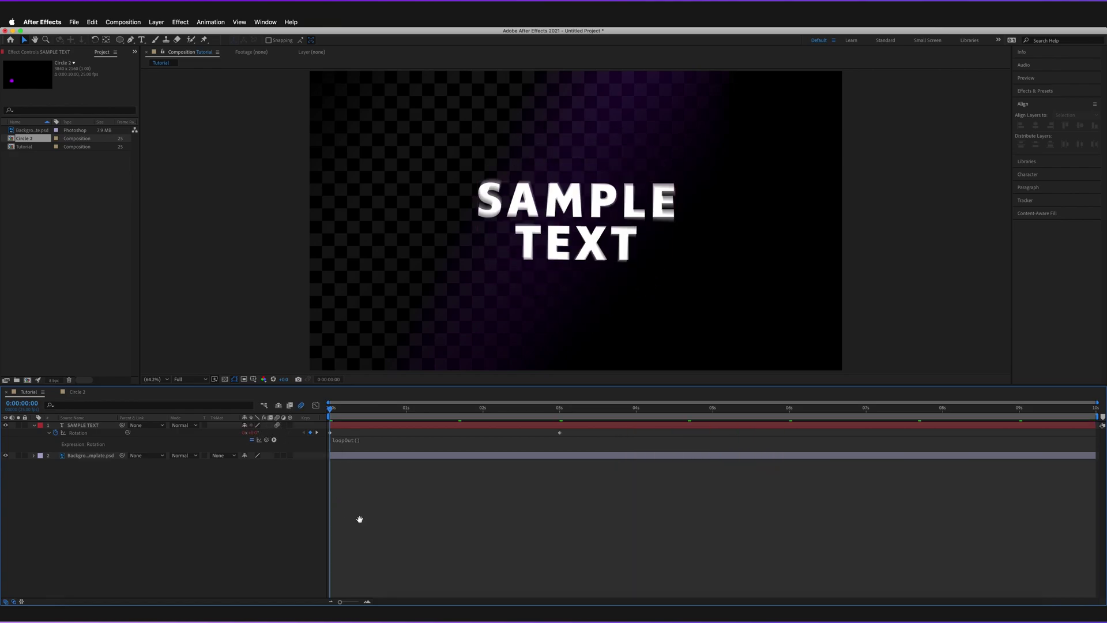
key(space)
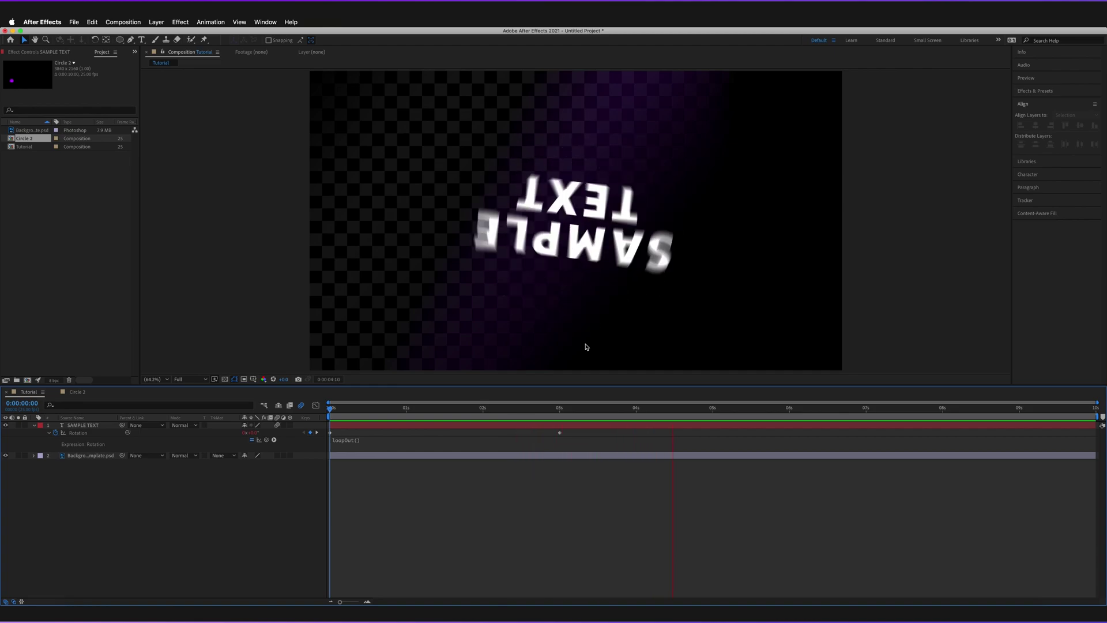
click(301, 407)
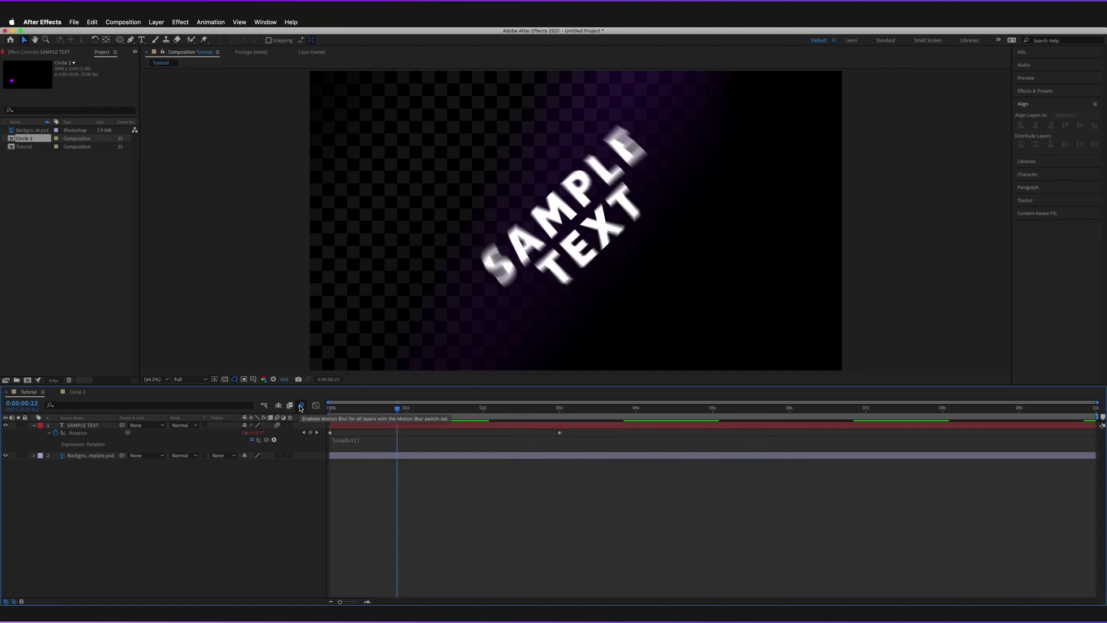